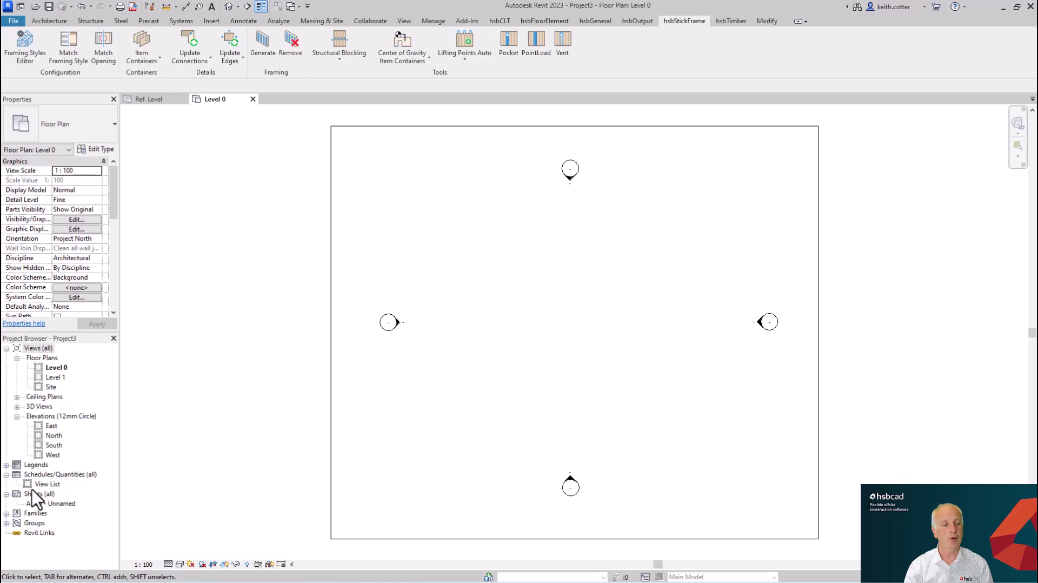
Expand the project's Families list down to Structural Framing to see which framing families are loaded.
click(6, 513)
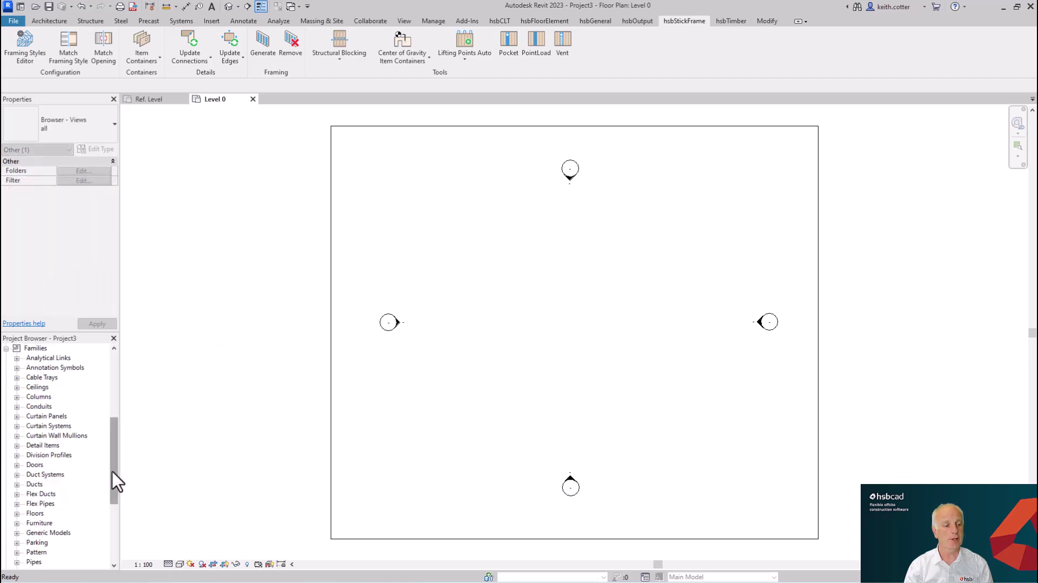
drag(117, 481, 108, 542)
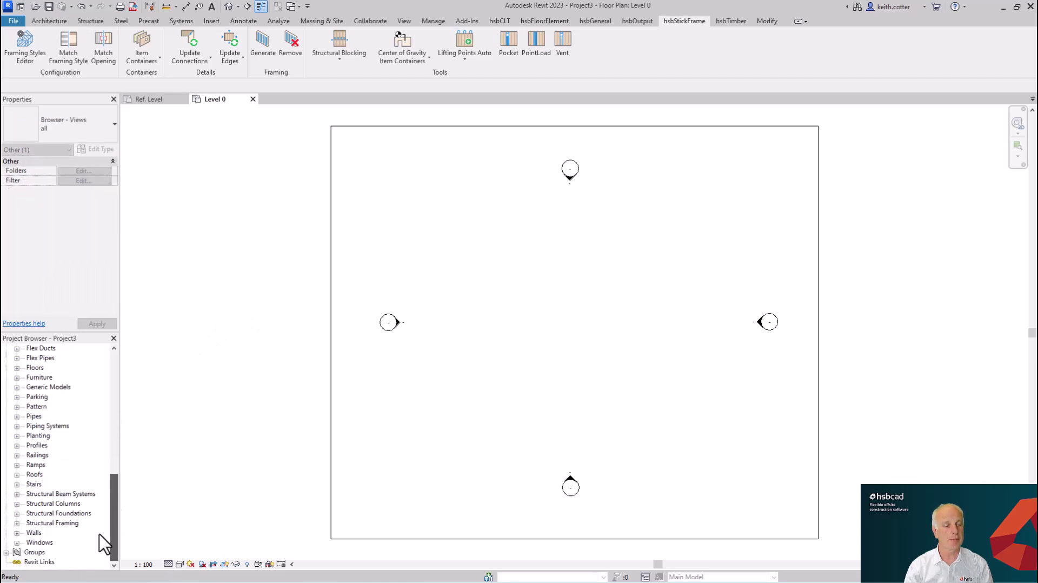
click(17, 523)
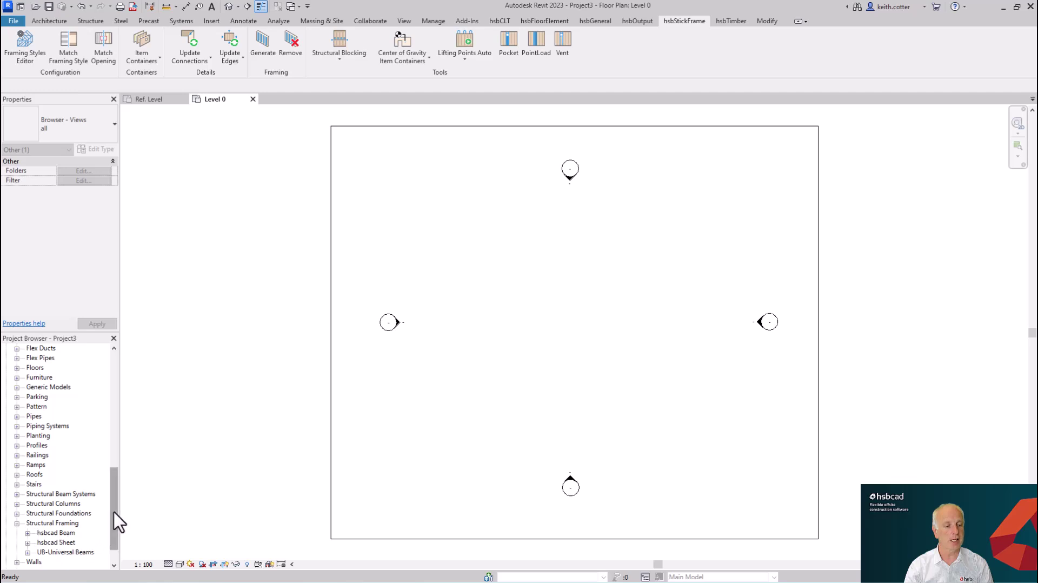
drag(115, 511, 117, 534)
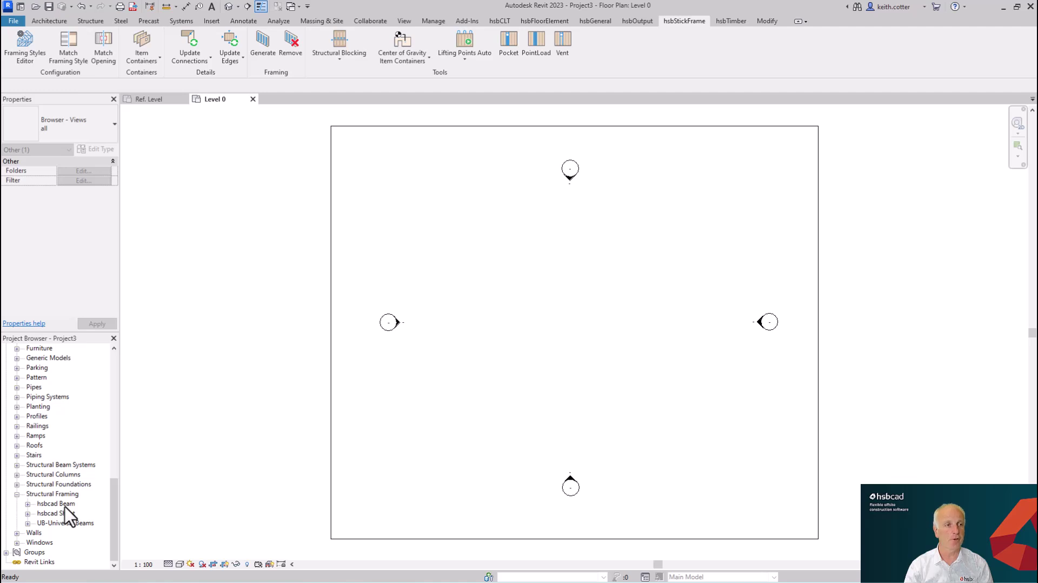
Load the family hsbcad C Channel Profile.rfa from the hsbFraming folder and list its types under Structural Framing.
click(211, 20)
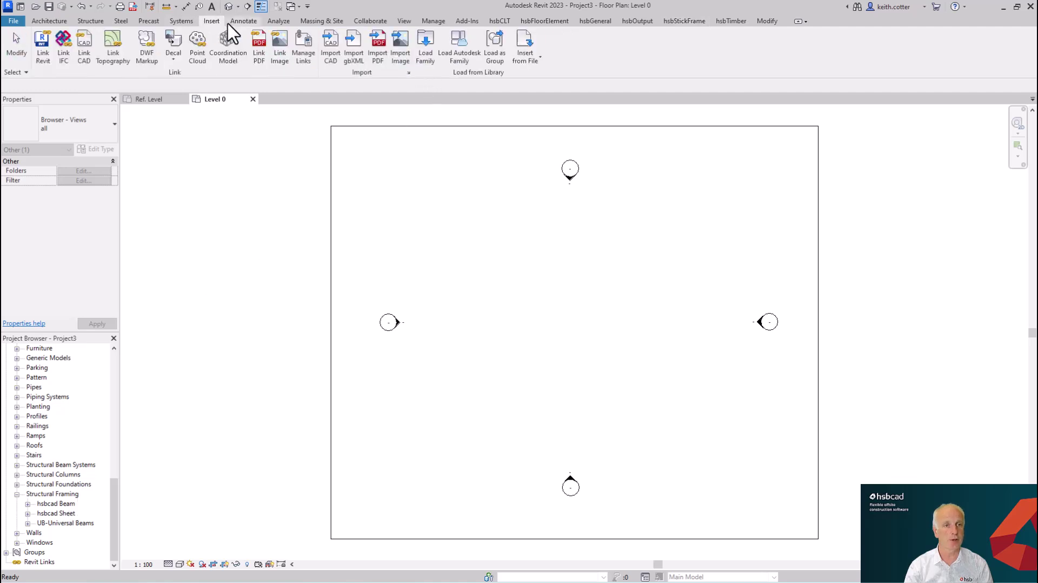
click(425, 47)
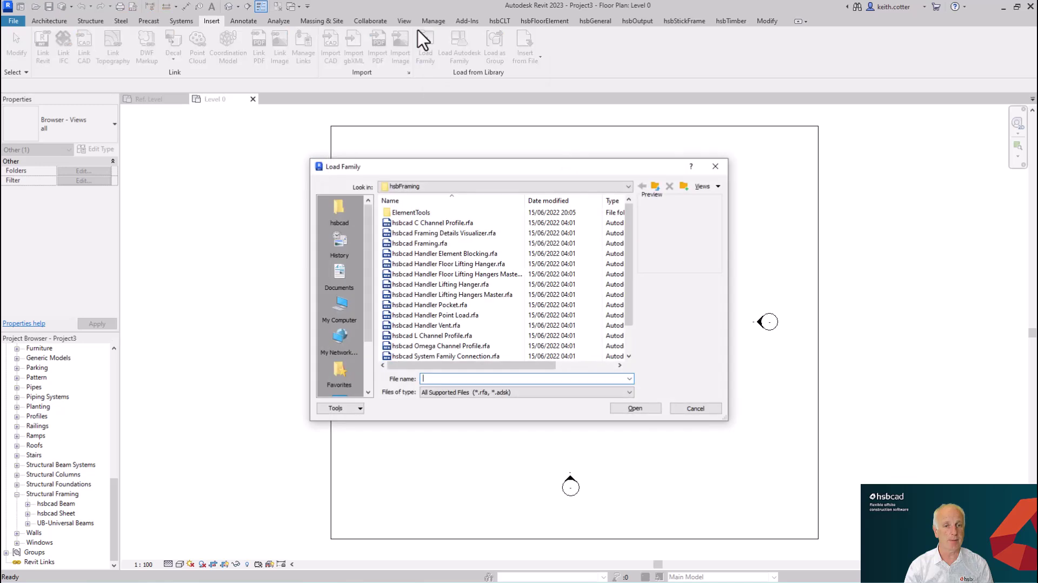
click(439, 226)
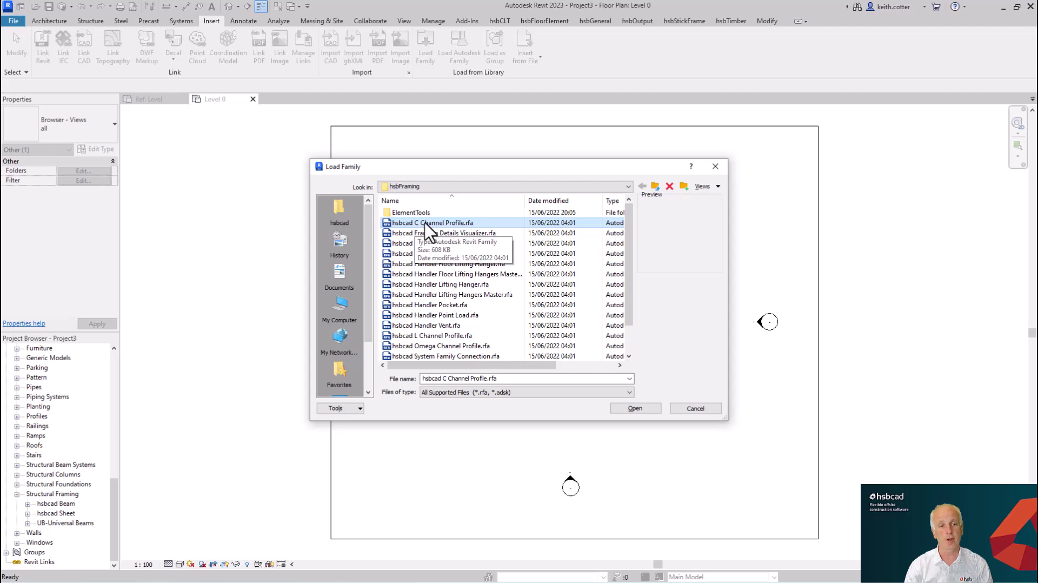
click(635, 409)
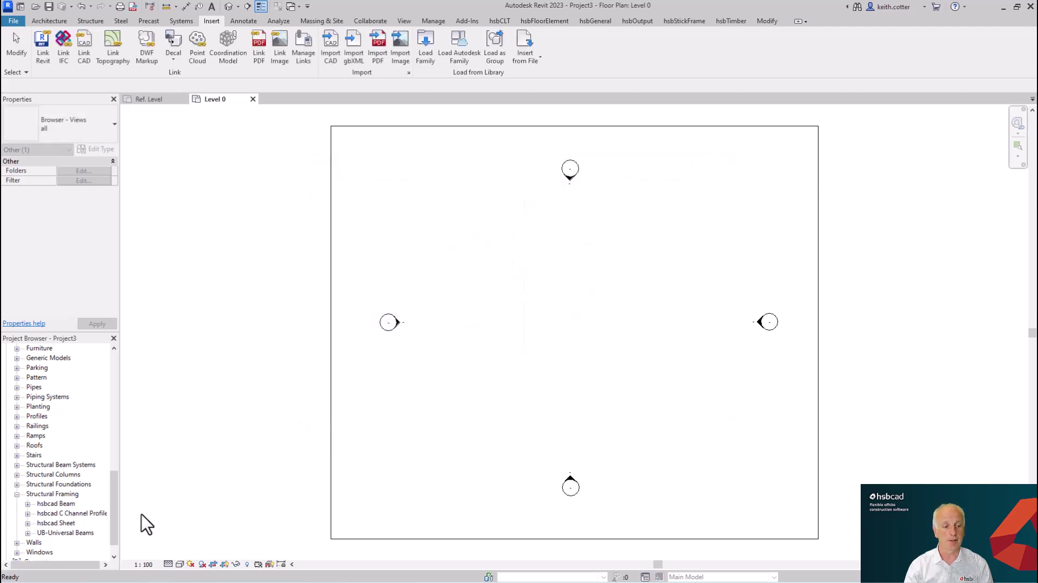
click(27, 513)
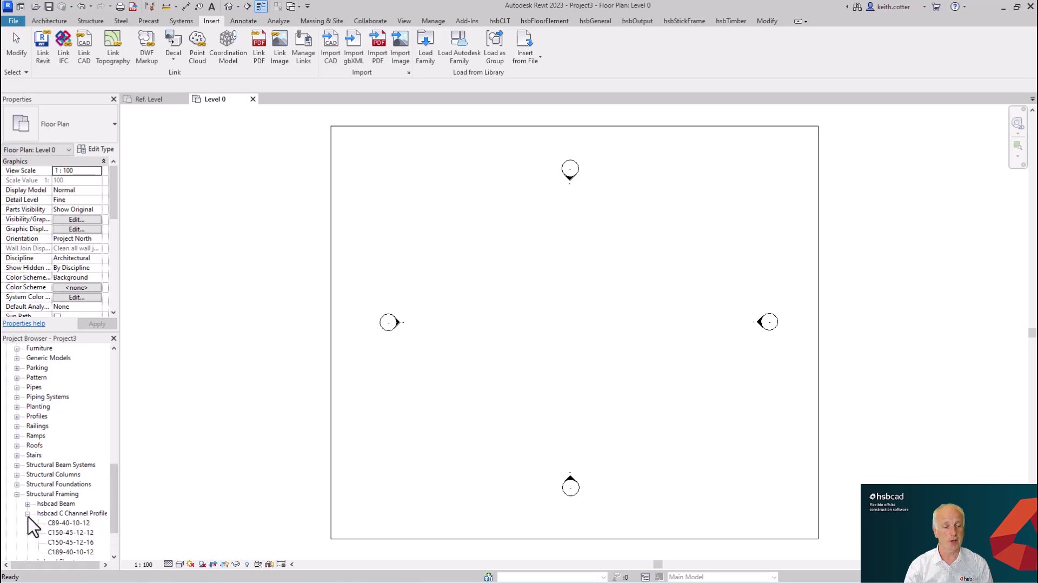
drag(112, 499, 116, 532)
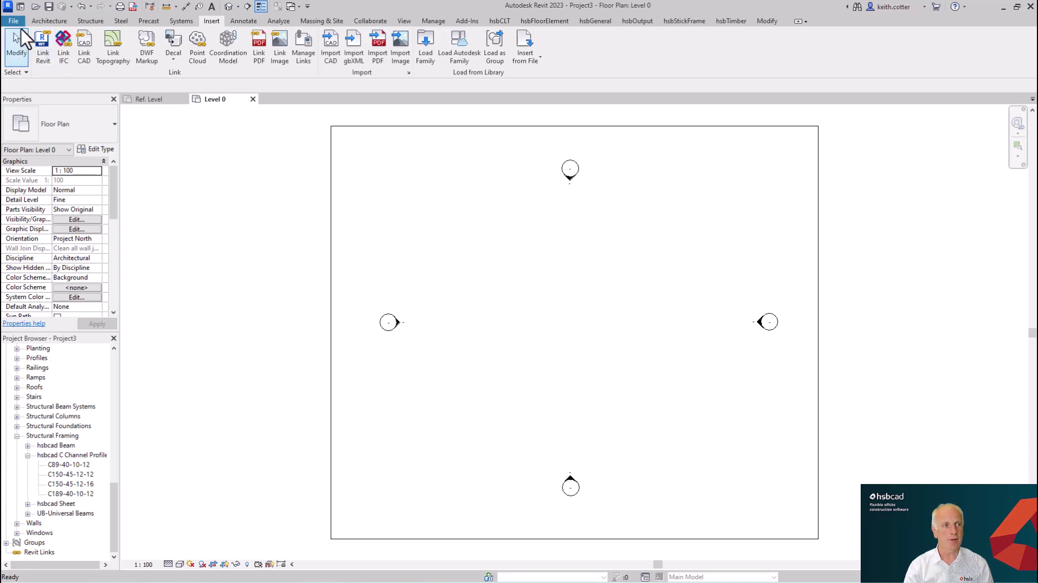
Start opening a family file and browse through Autodesk's ApplicationPlugins folder to TCS25_hsbonRevit.bundle.
click(22, 9)
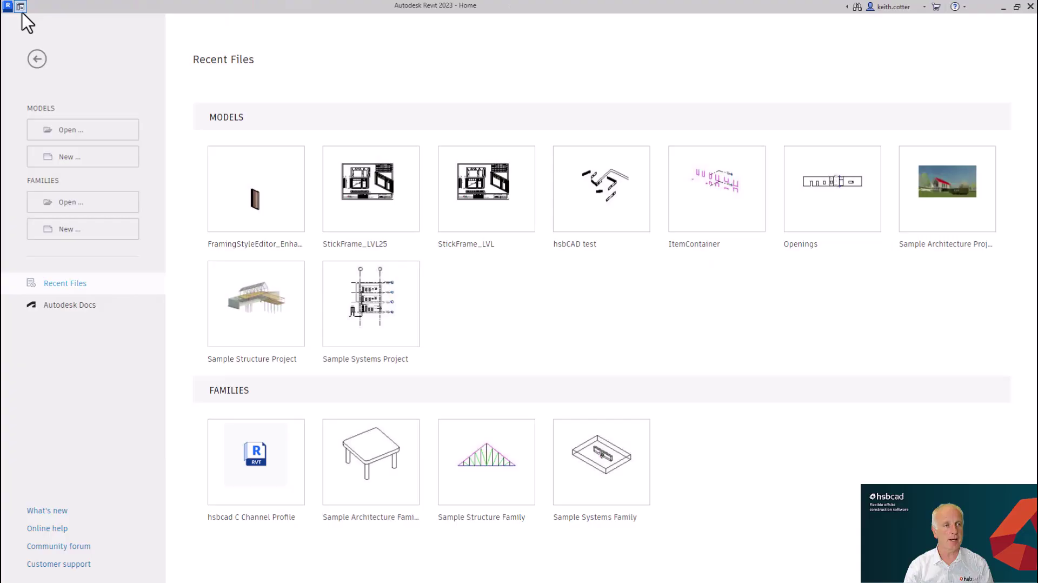
click(81, 201)
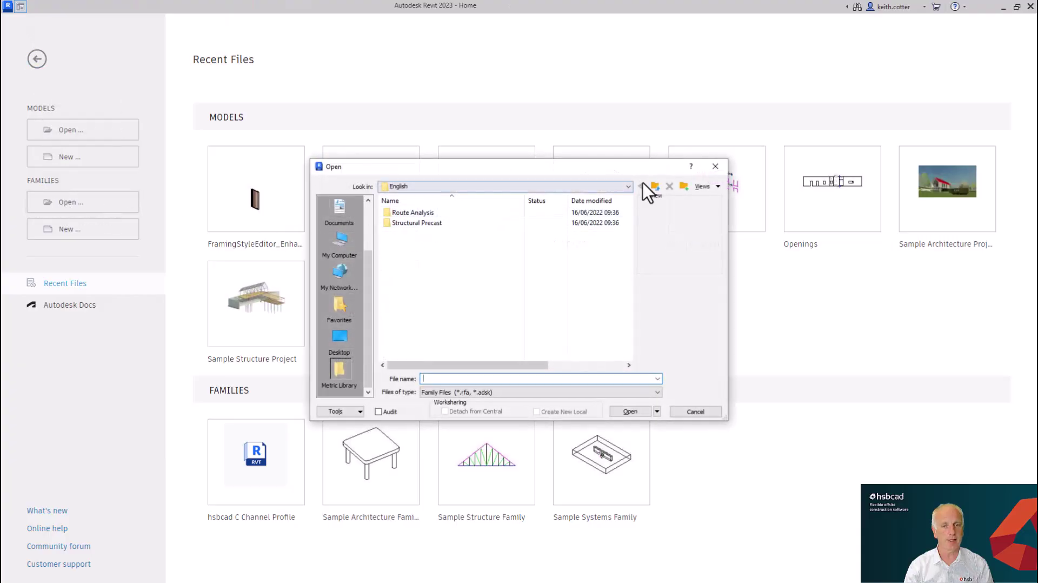
click(626, 186)
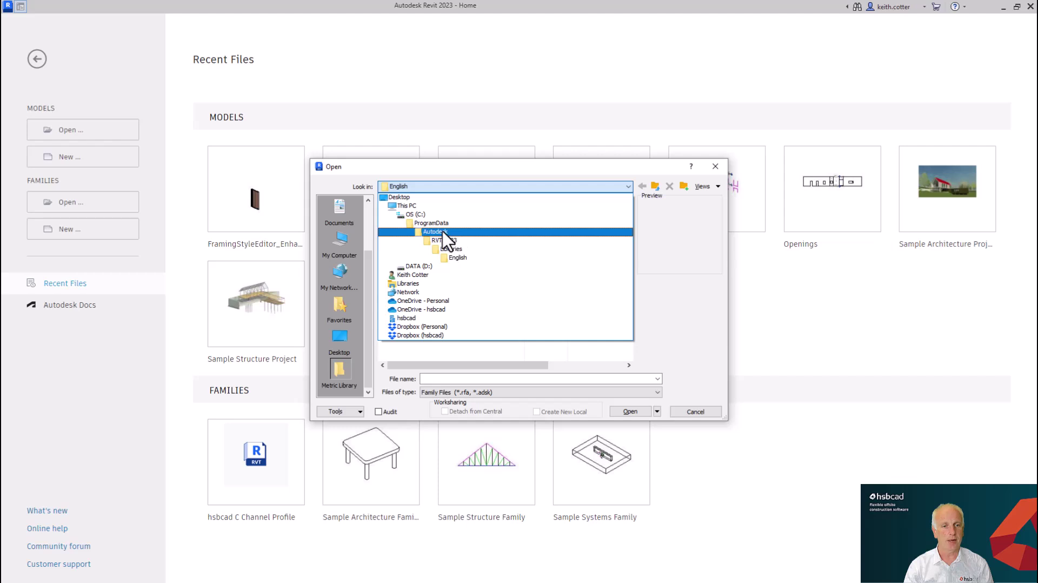
click(448, 238)
scroll(426, 291, down, 3)
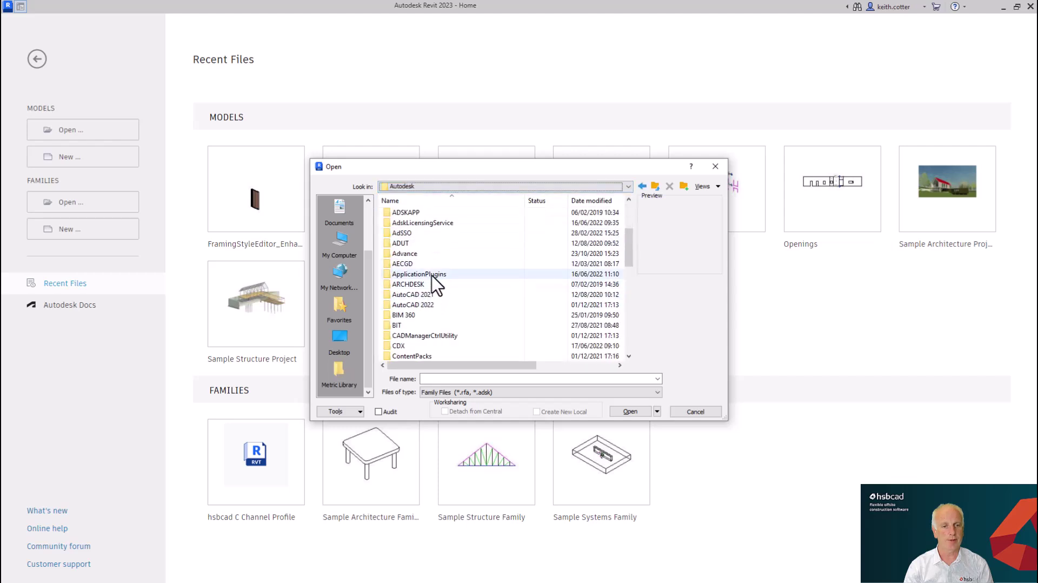
click(433, 274)
double_click(436, 274)
double_click(424, 274)
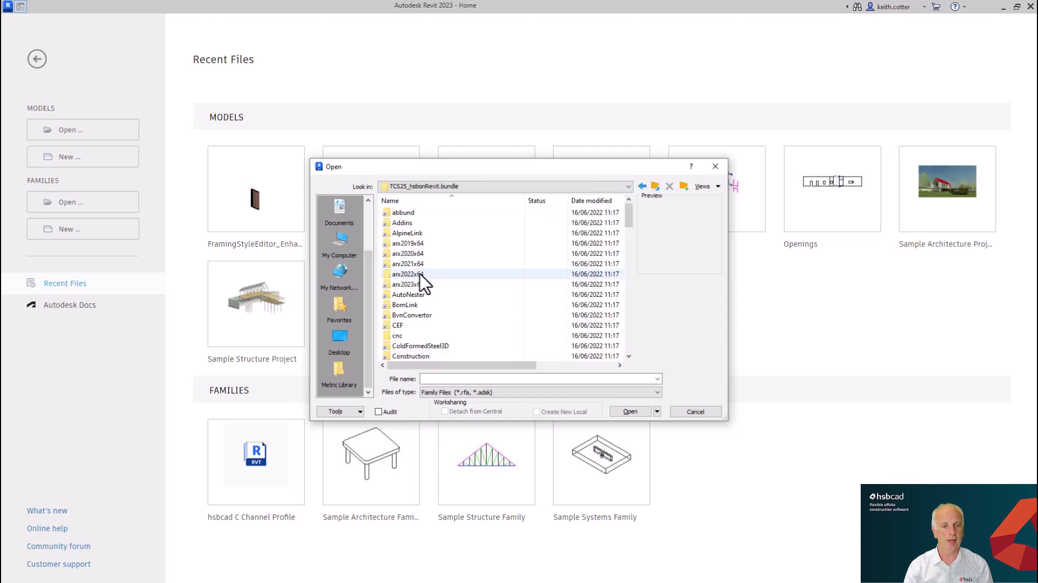
Open hsbcad C Channel Profile.rfa from the bundle's Families, 2023, hsbFraming folder, continuing past the file warnings.
scroll(416, 296, down, 5)
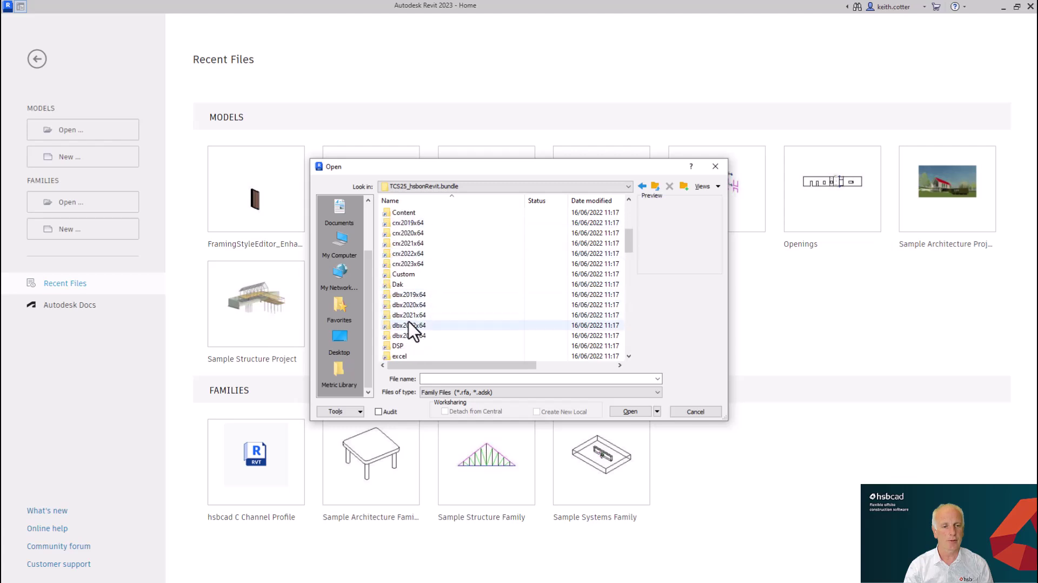
double_click(403, 315)
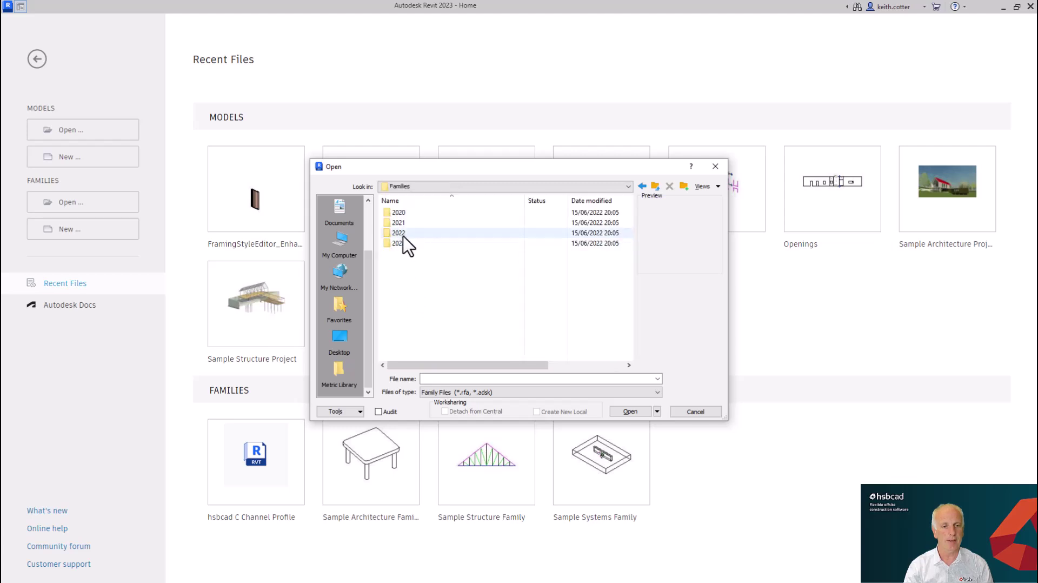
click(397, 243)
double_click(398, 243)
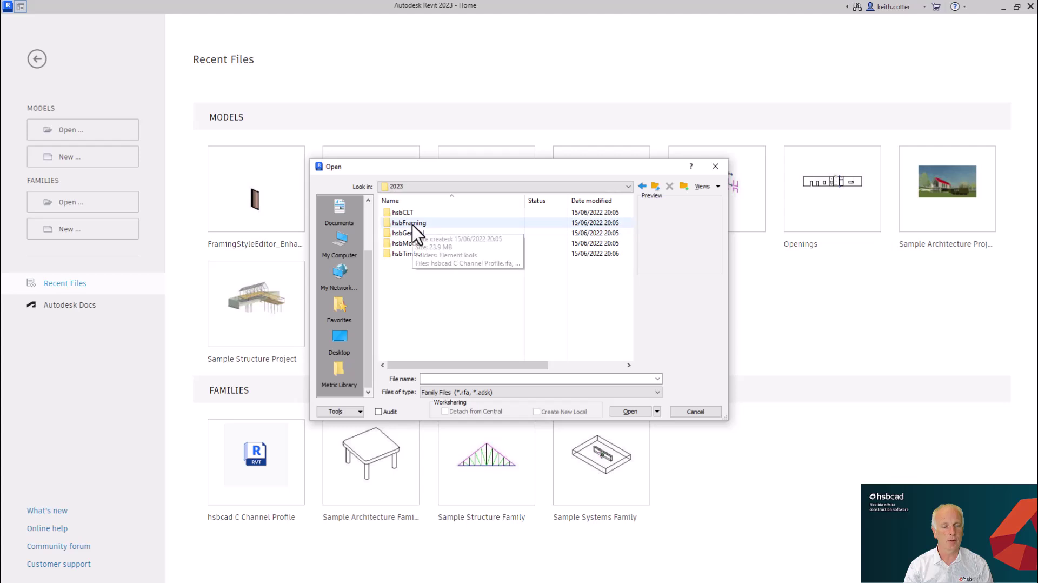
double_click(411, 223)
click(432, 223)
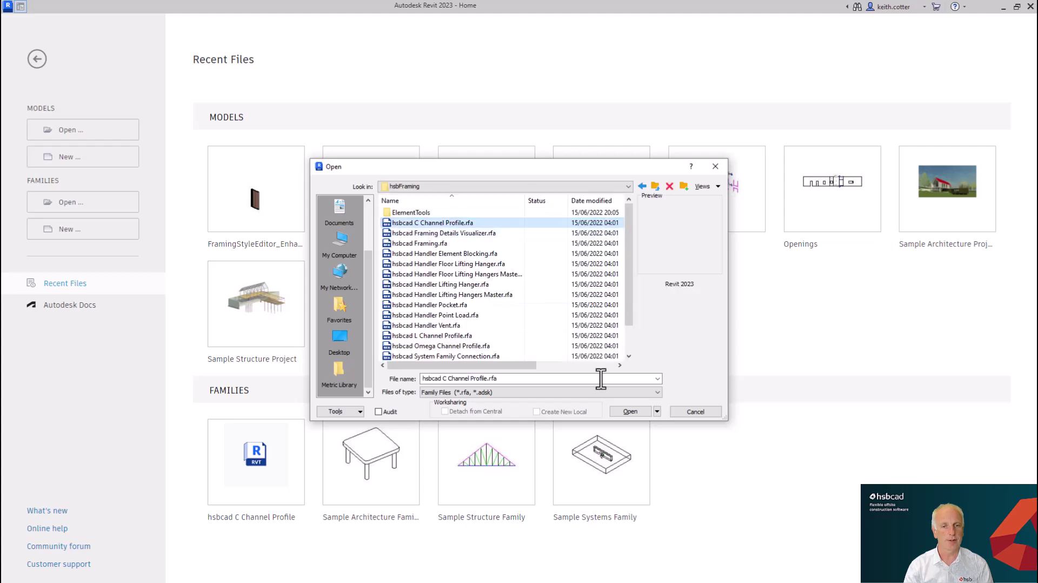
click(628, 411)
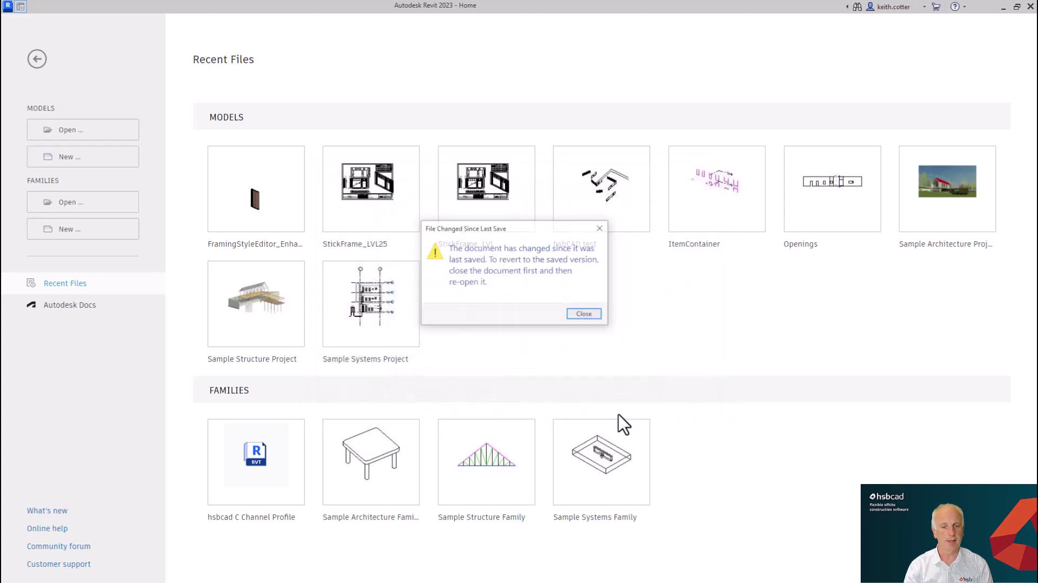
click(585, 314)
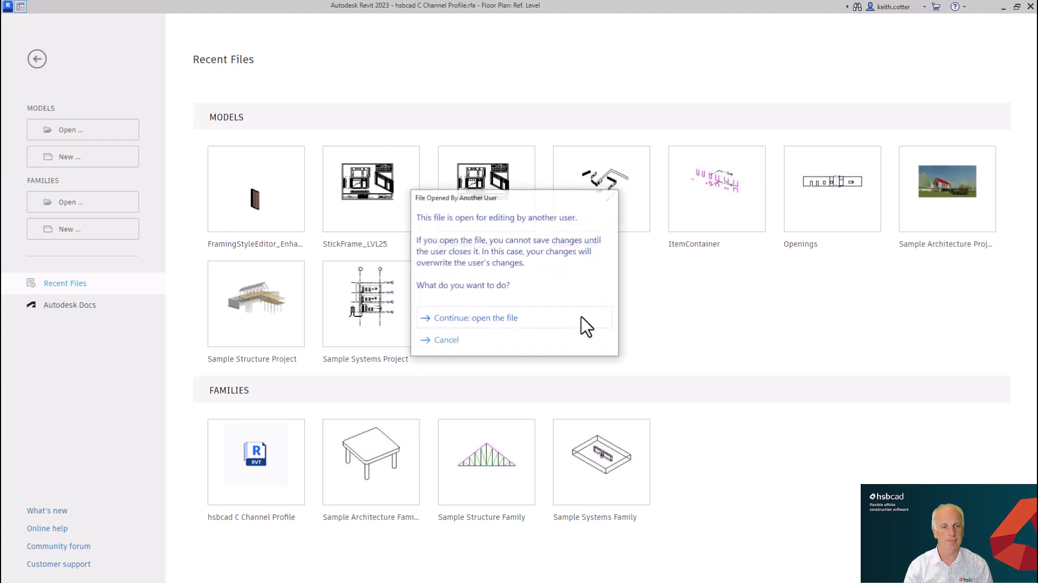
click(465, 322)
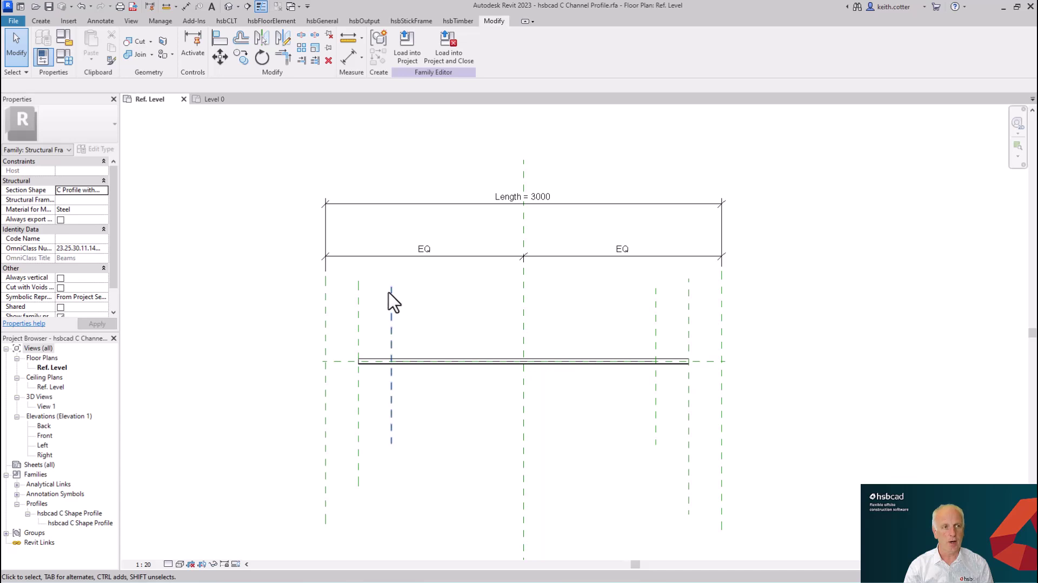
Add the shared parameter hsbcad Height to the family types as a type parameter grouped under Dimensions.
click(62, 60)
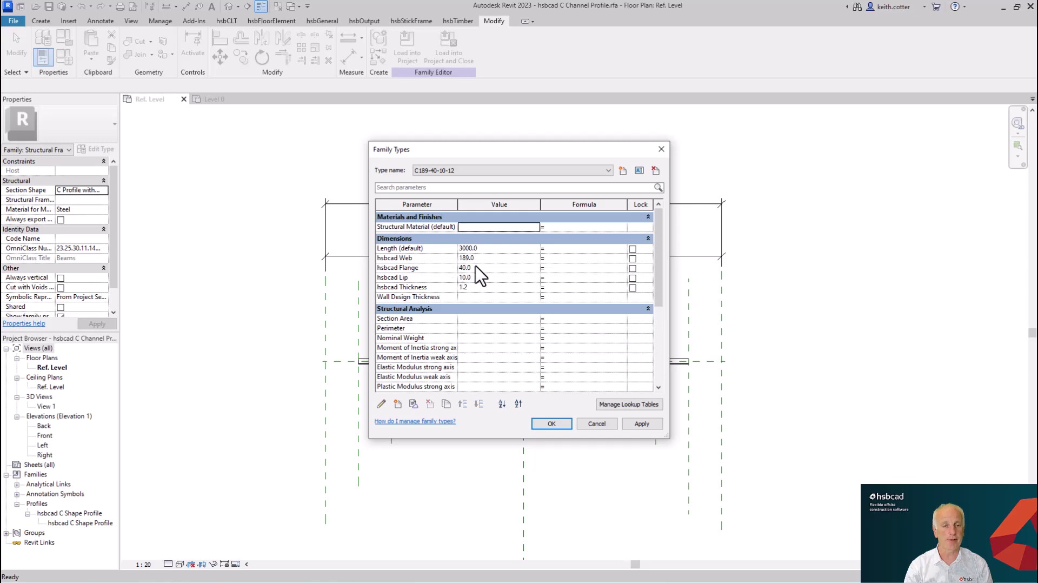
click(397, 403)
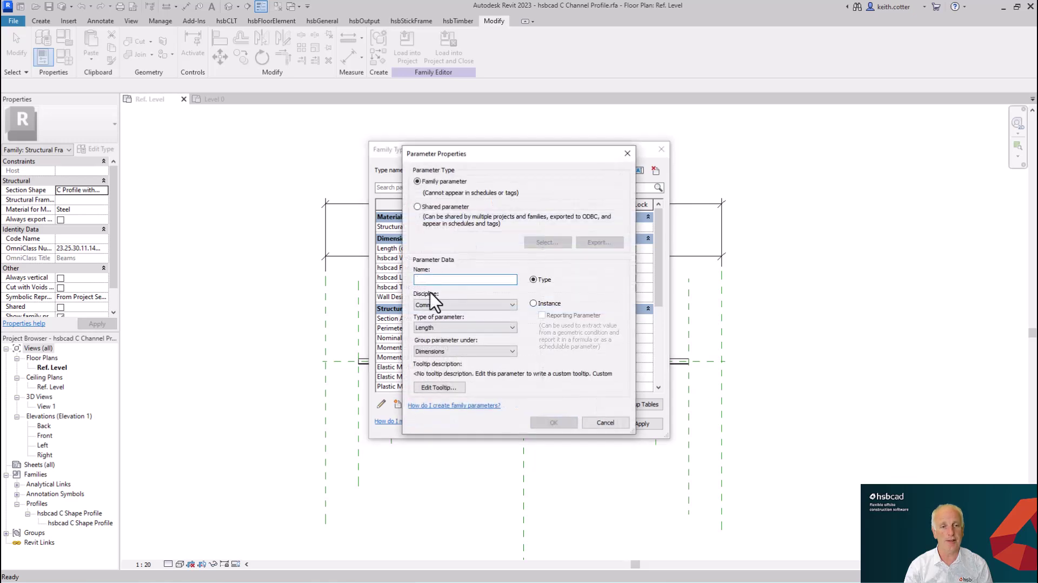
click(418, 207)
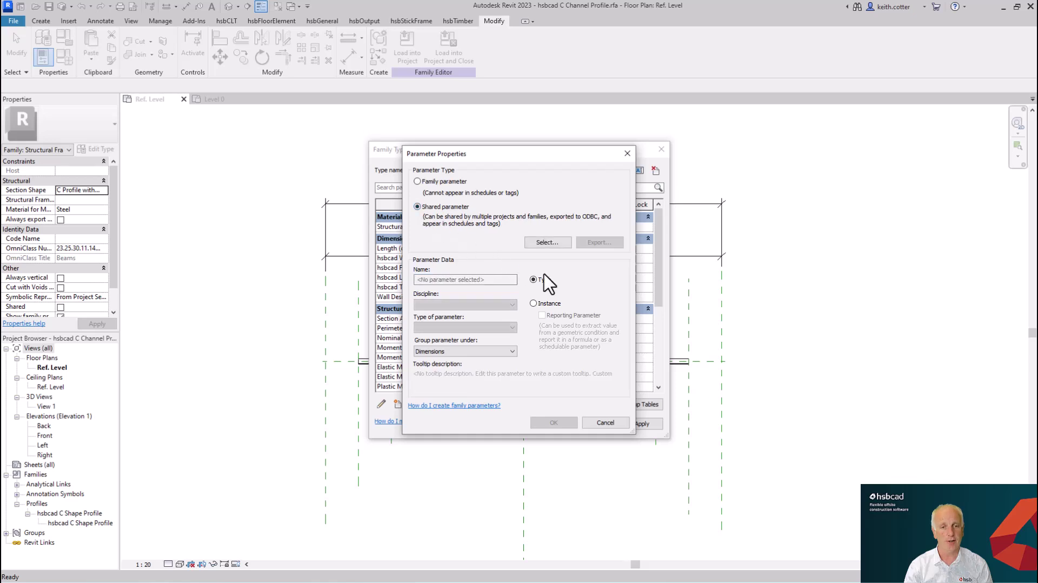
click(554, 246)
drag(556, 270, 556, 299)
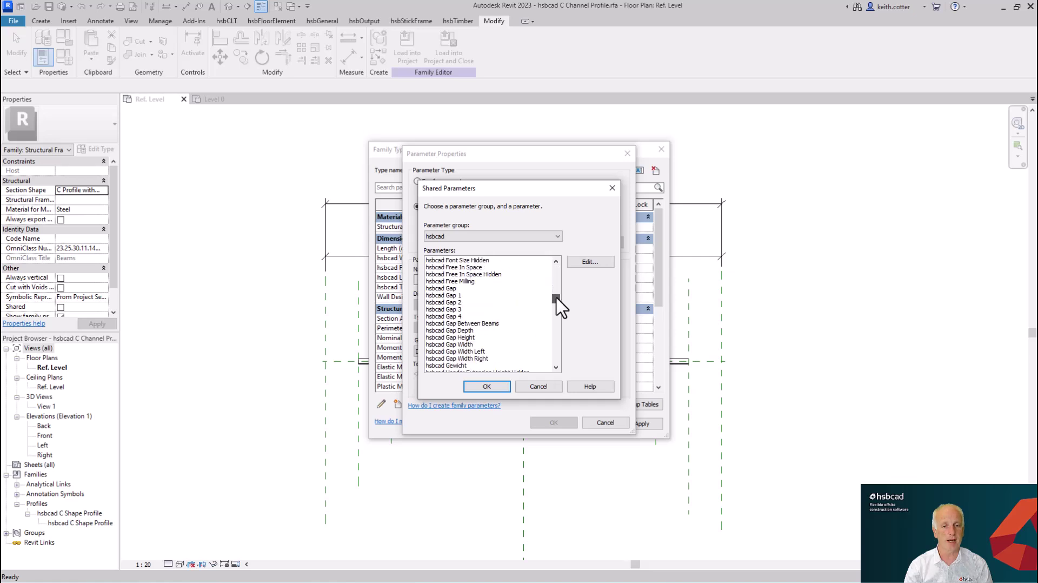
scroll(493, 317, down, 3)
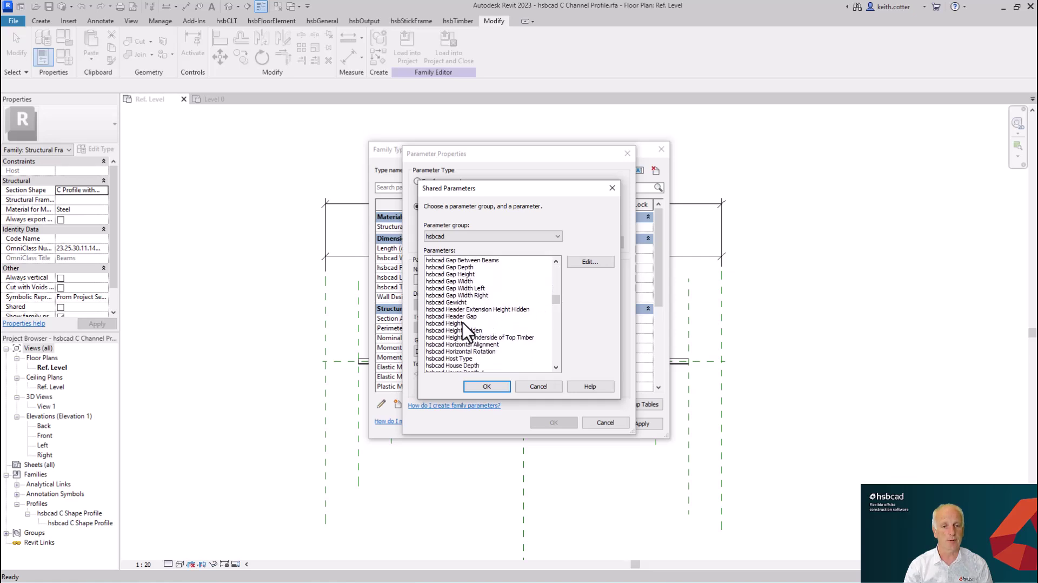
click(460, 324)
click(486, 386)
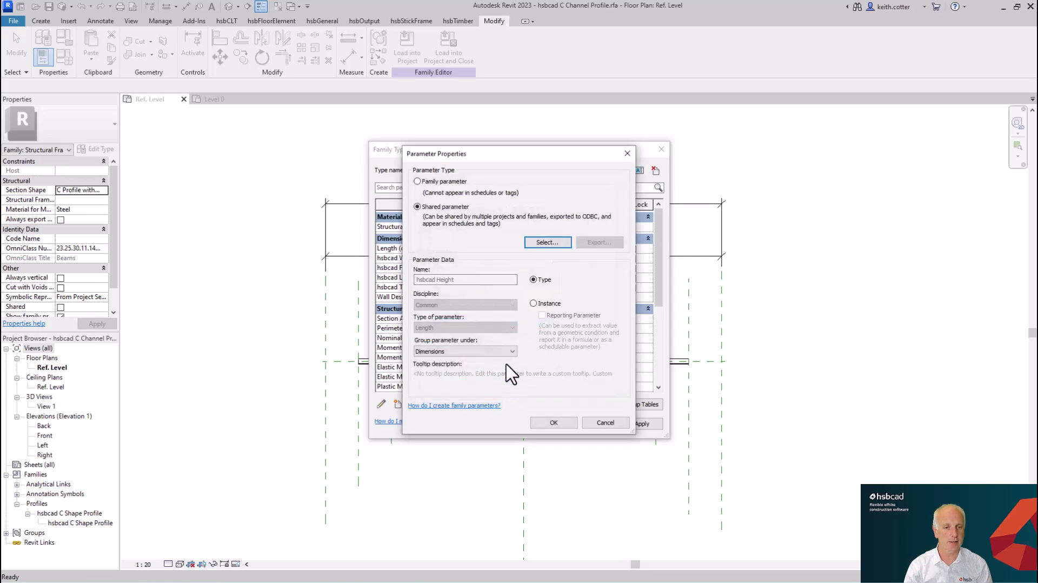
click(548, 423)
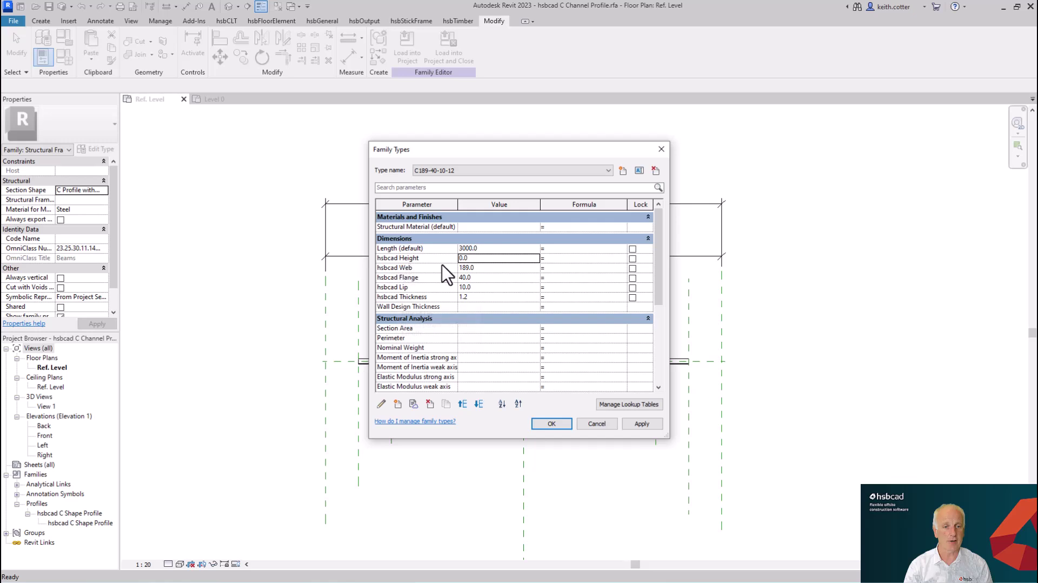
Add the shared parameter hsbcad Width to the family types as a type parameter grouped under Dimensions.
click(399, 404)
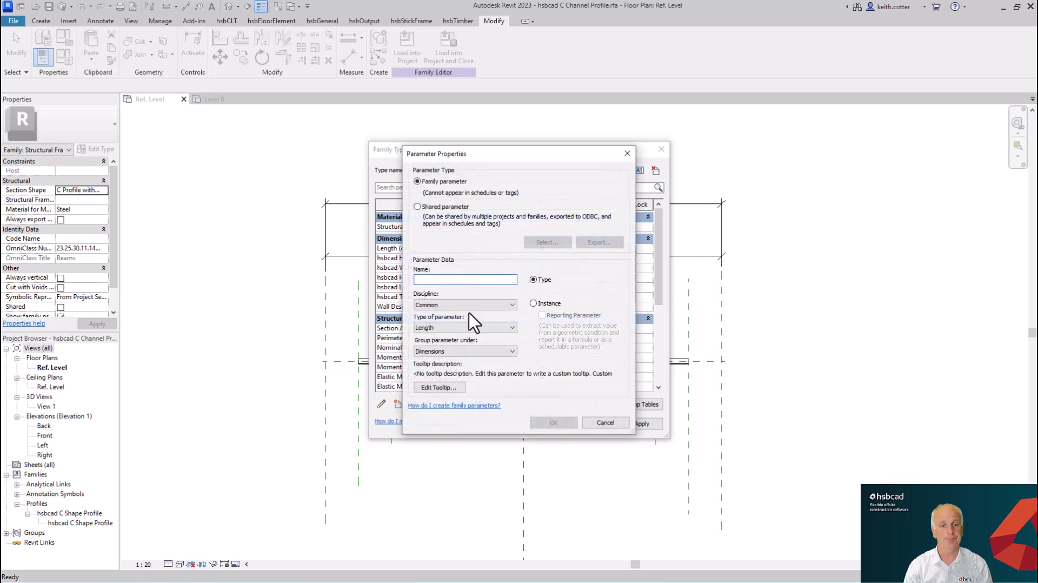
click(431, 206)
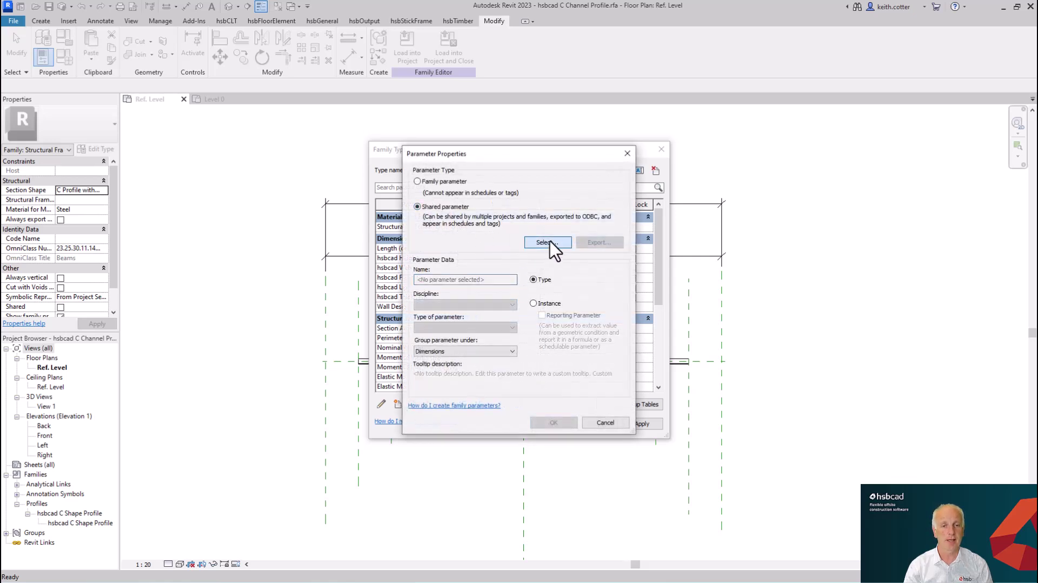
click(562, 243)
drag(556, 270, 555, 343)
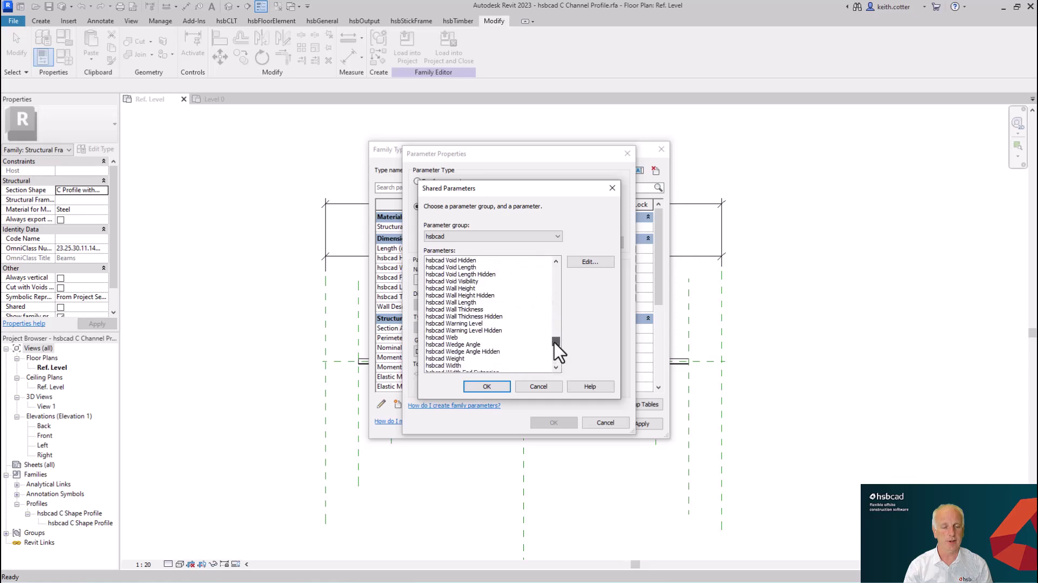
click(453, 366)
click(487, 386)
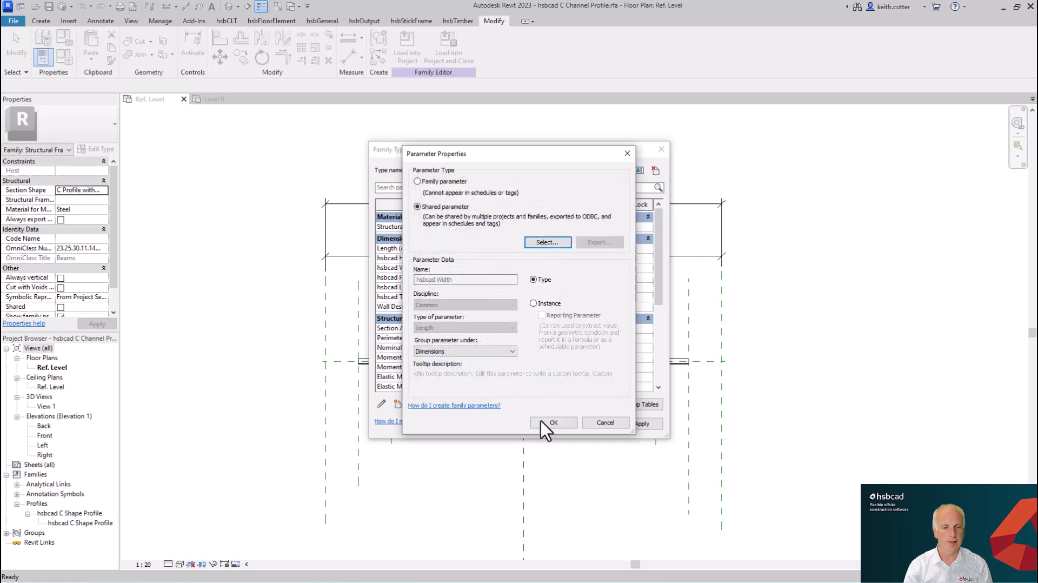
click(545, 422)
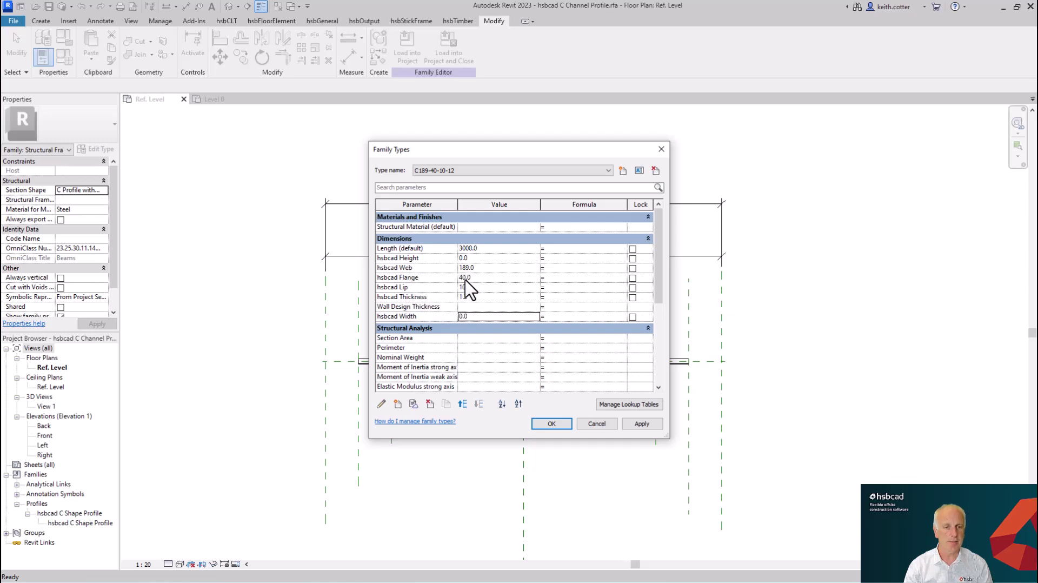
Set the hsbcad Height parameter's formula to hsbcad Web, matching the parameter name's capitalization.
click(571, 259)
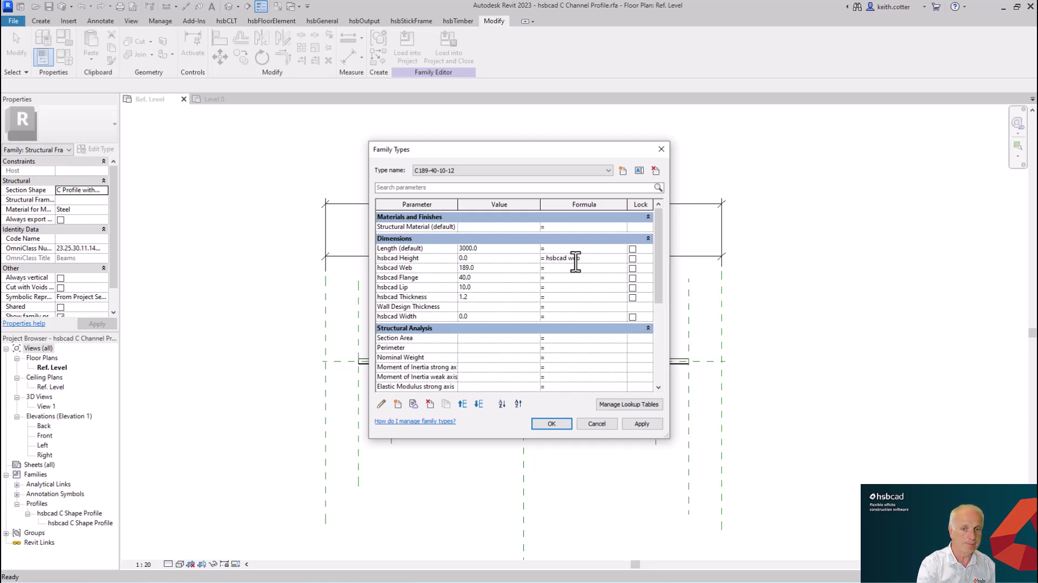
key(Return)
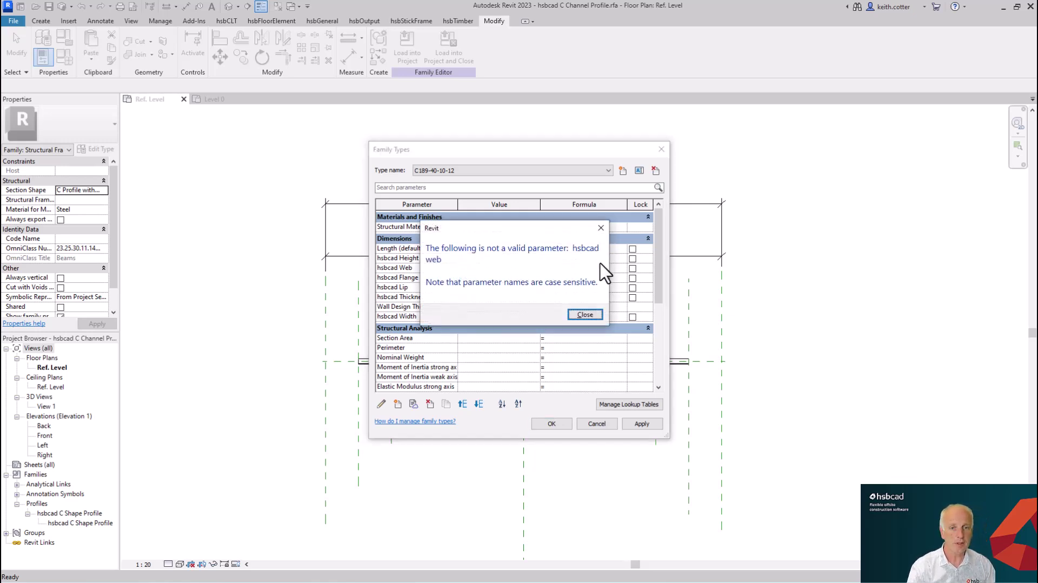
click(583, 315)
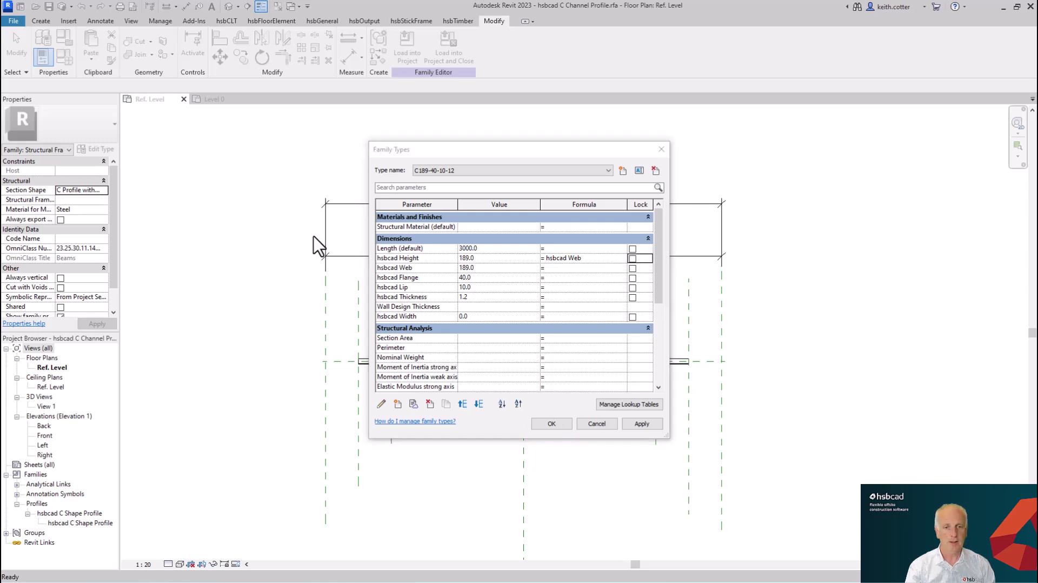
Set the hsbcad Width parameter's formula to hsbcad Flange and accept the family type changes.
click(556, 318)
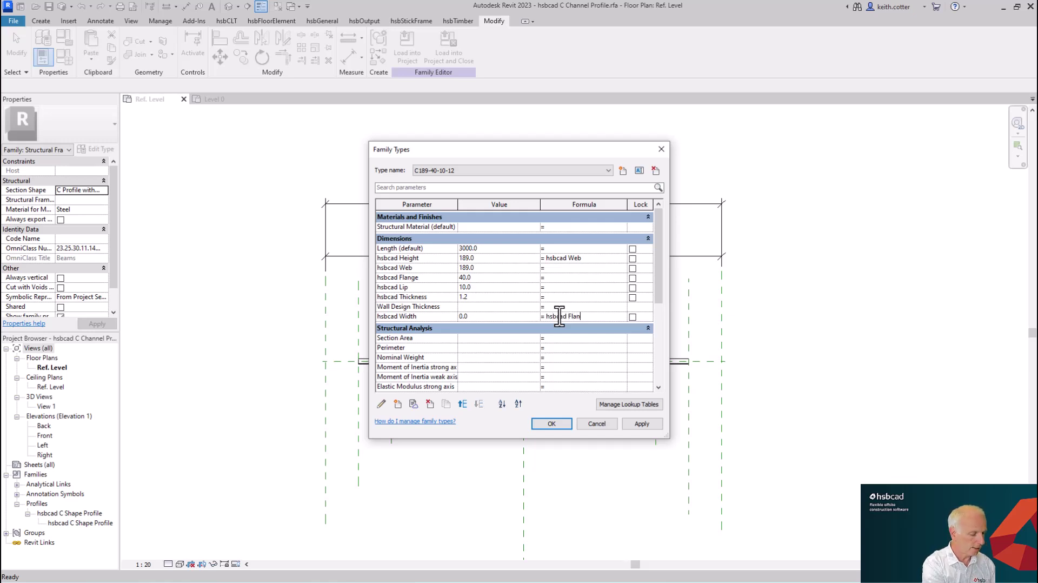
text(ge)
key(Tab)
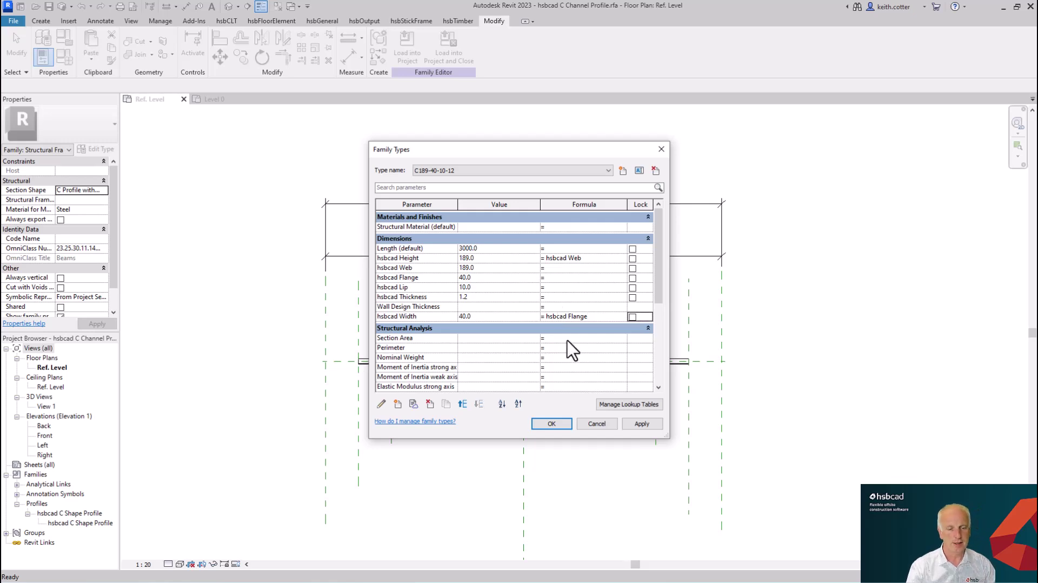
click(551, 423)
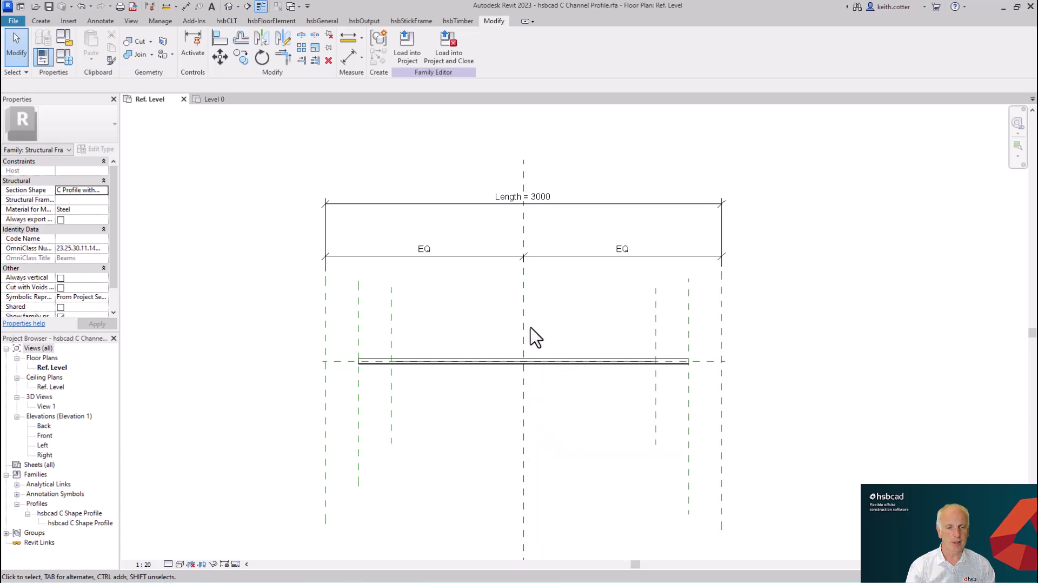
Load the family into the project, overwriting the existing version, and review the type properties of C150-45-12-12.
click(409, 54)
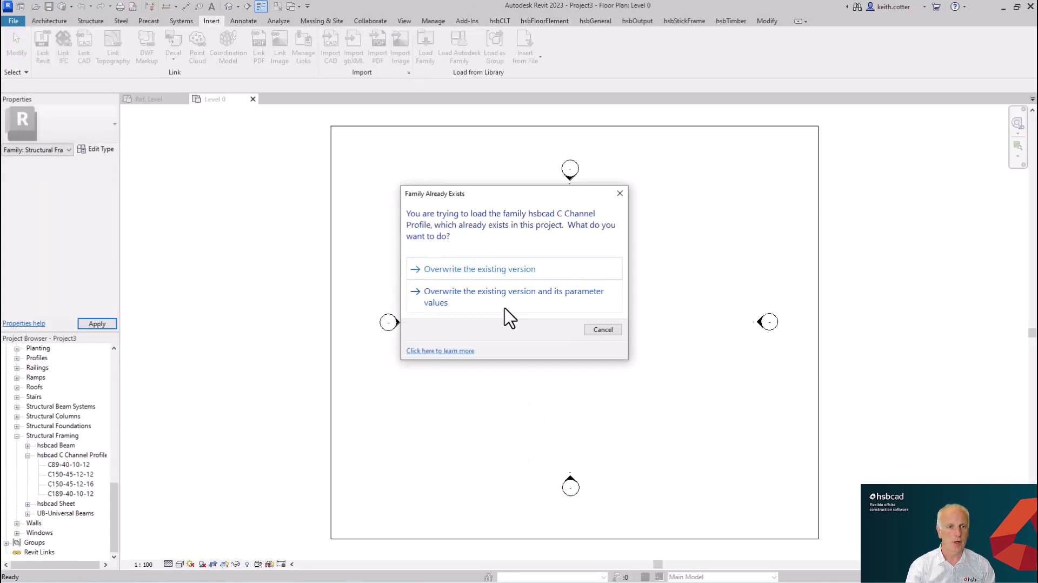
click(478, 270)
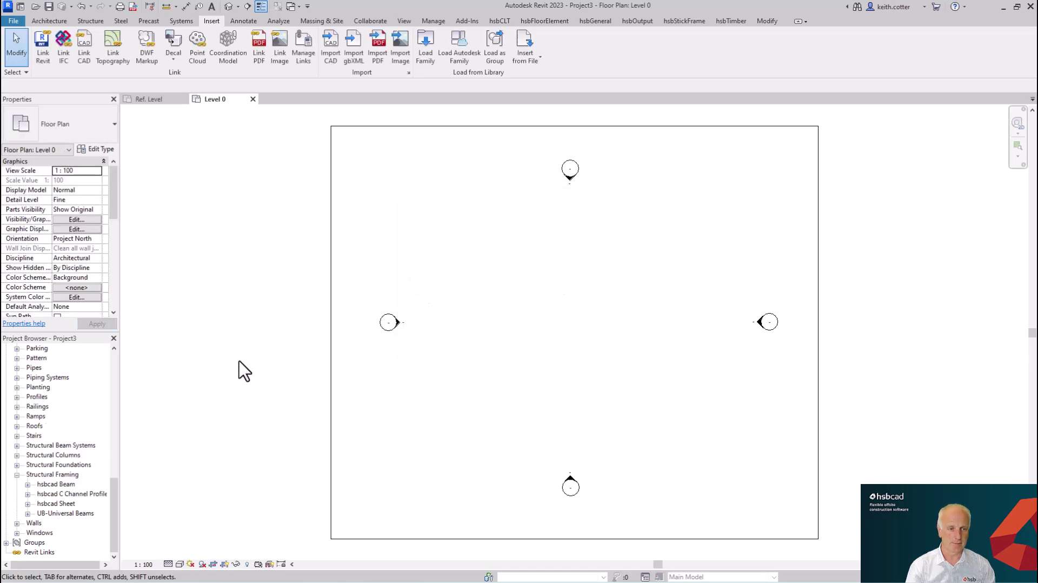
click(27, 493)
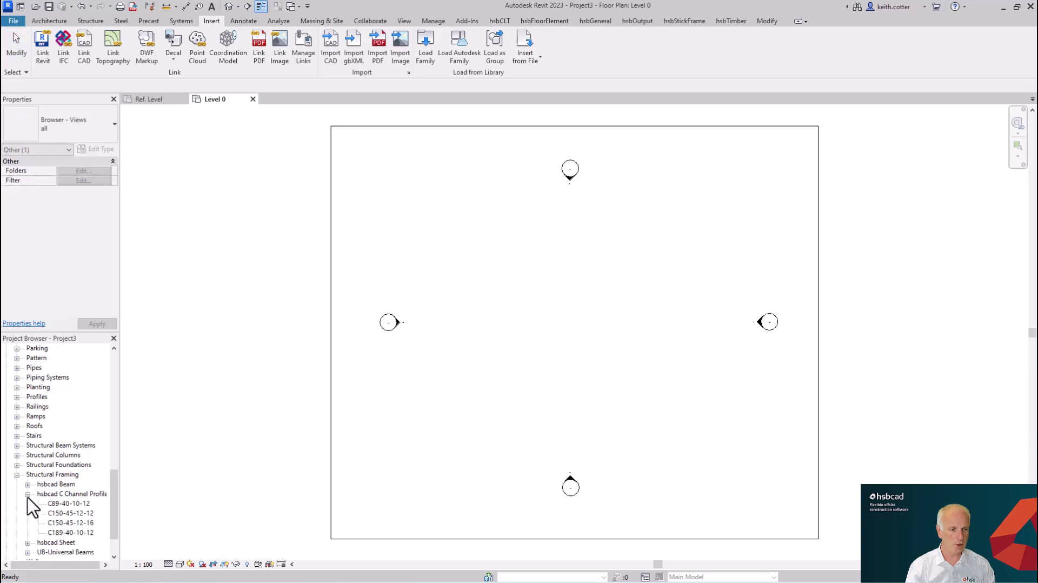
double_click(71, 512)
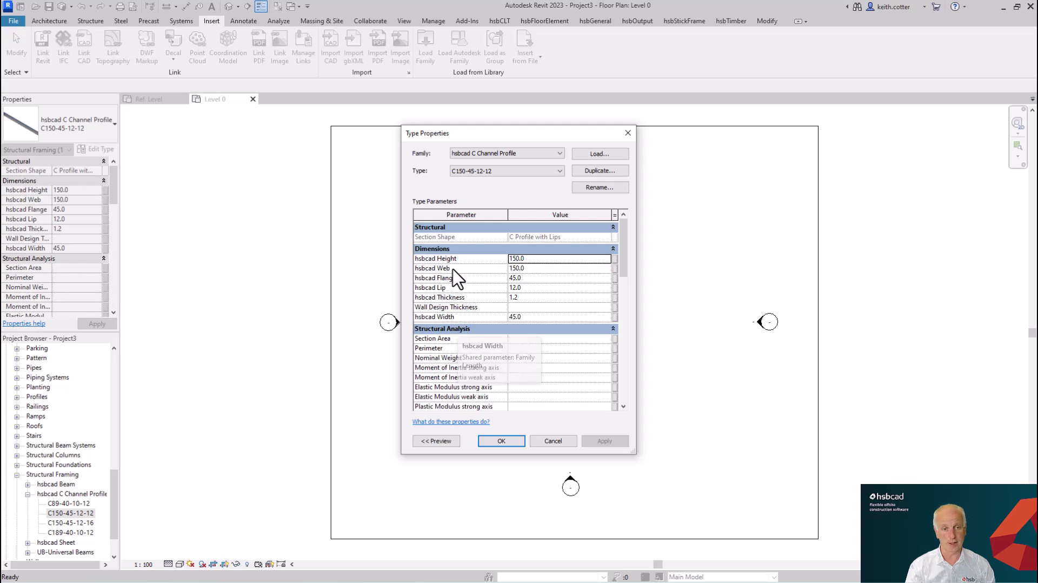
click(502, 441)
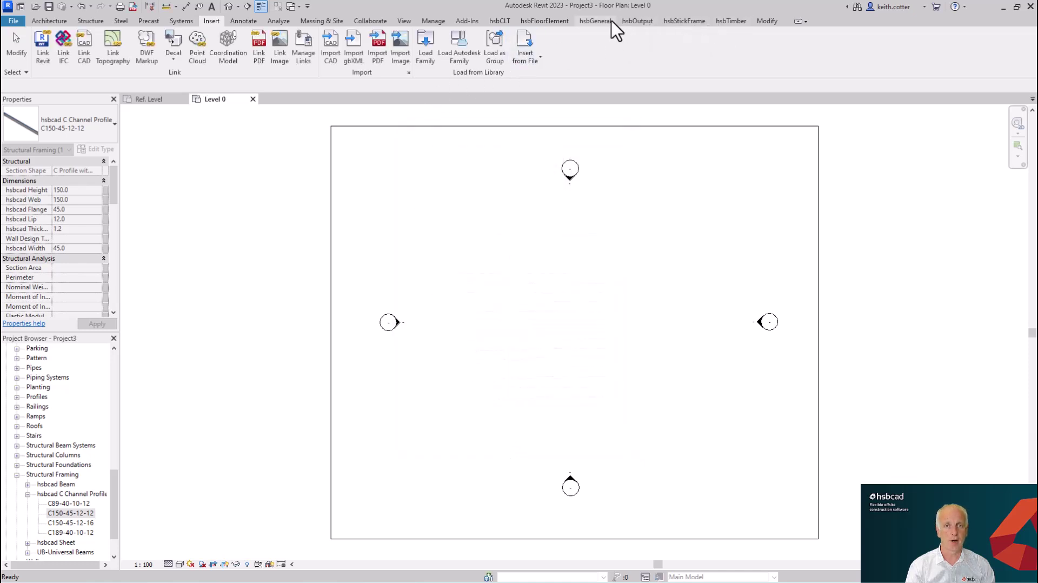
Add a wall group with a new framing style in the hsbStickFrame Framing Styles Editor.
click(675, 22)
click(25, 46)
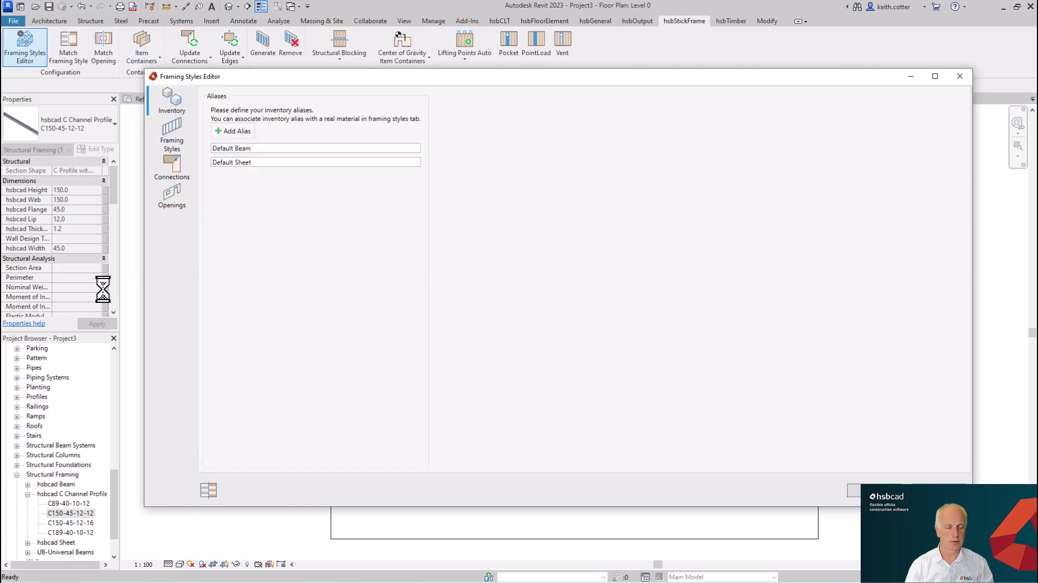
click(174, 137)
click(227, 109)
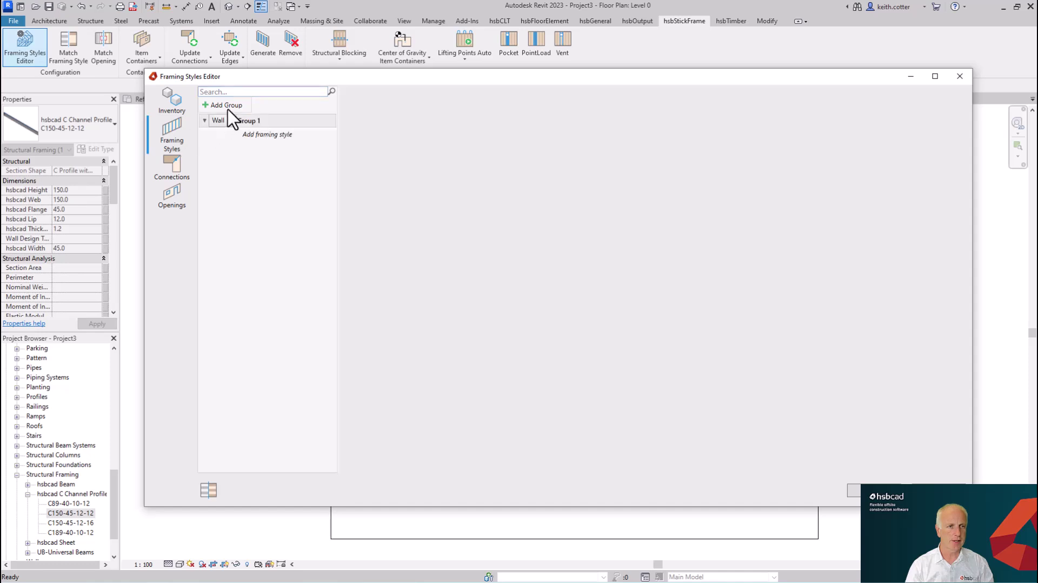
click(259, 137)
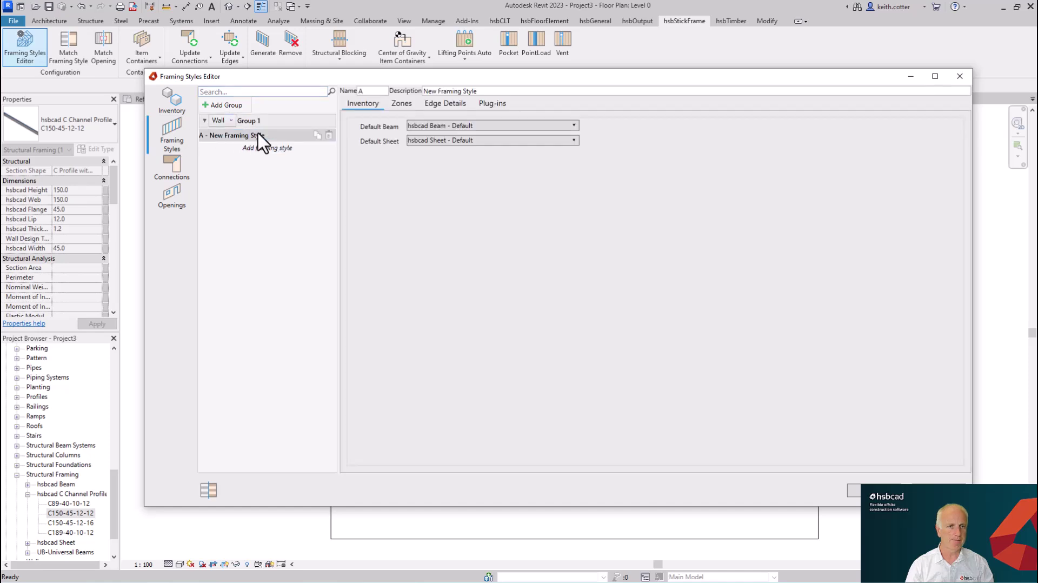
Set the new framing style's Default Beam to hsbcad C Channel Profile C189-40-10-12 and inspect the Zone 0 framing preview.
click(435, 126)
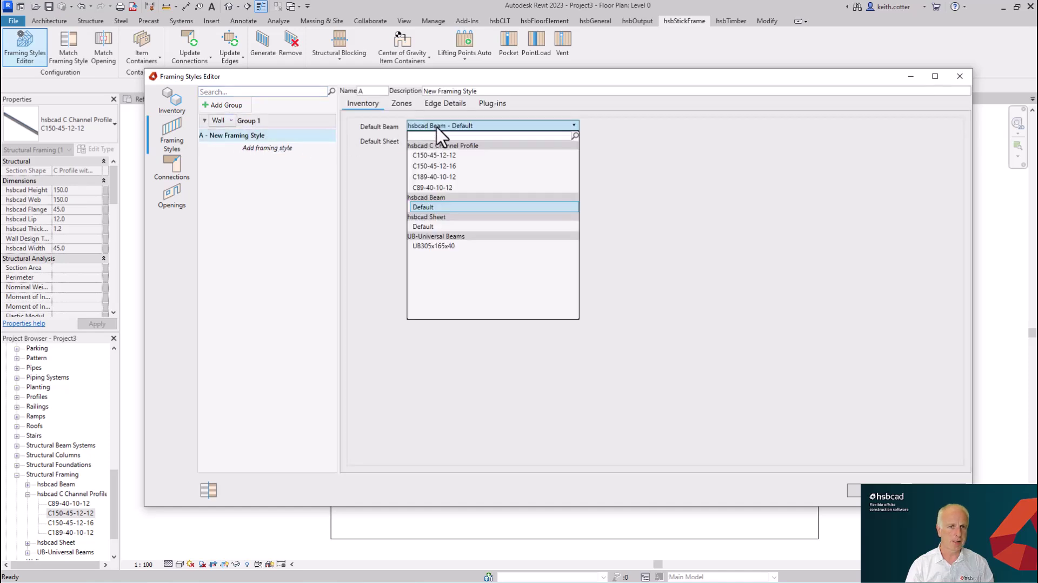
click(437, 177)
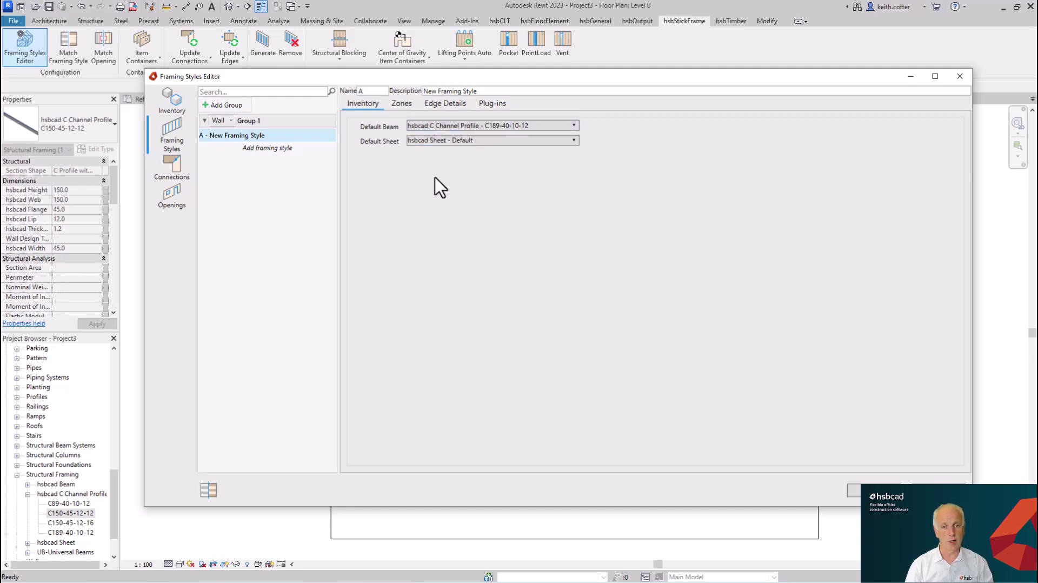
click(394, 105)
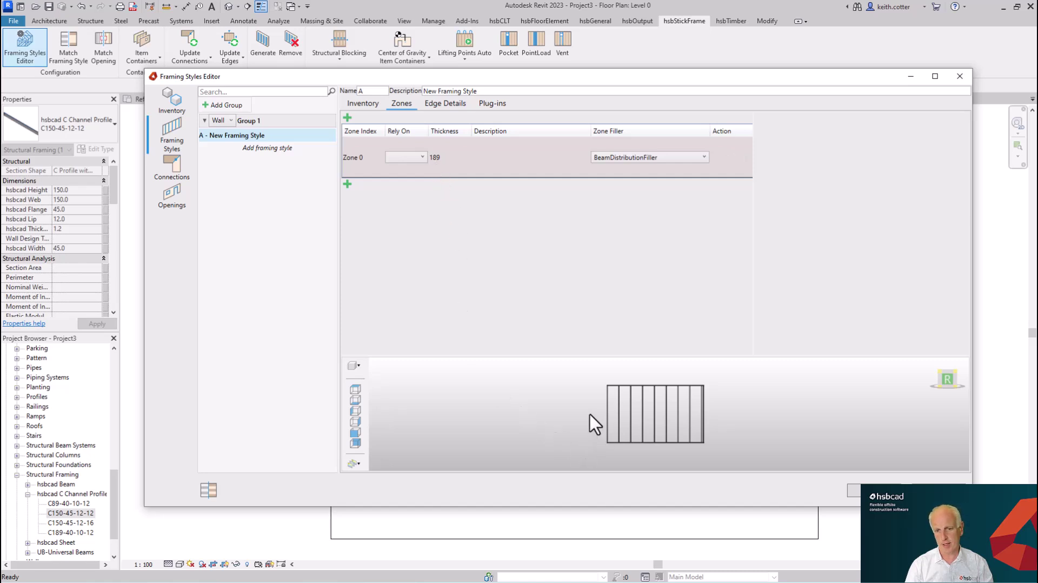
middle_drag(586, 410, 631, 439)
scroll(626, 428, up, 5)
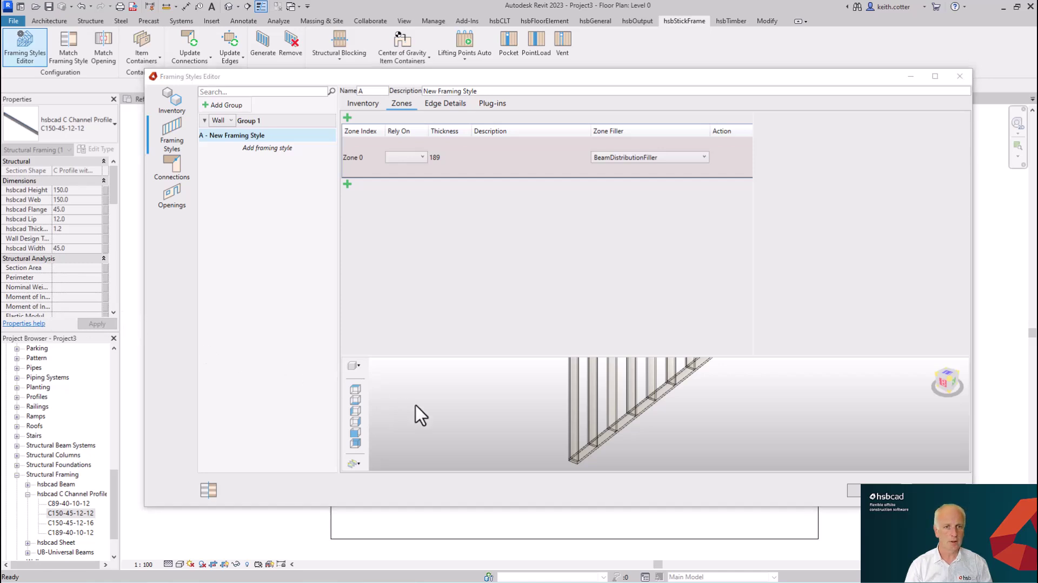
Create a new edge detail template from the bottom edge's default detail and name it Standard.
click(439, 105)
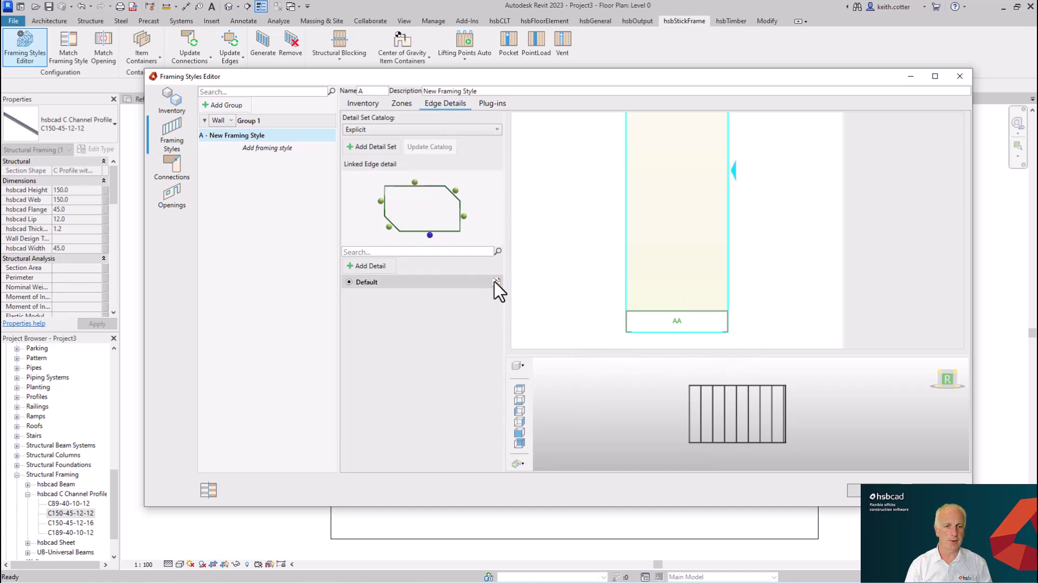
click(495, 281)
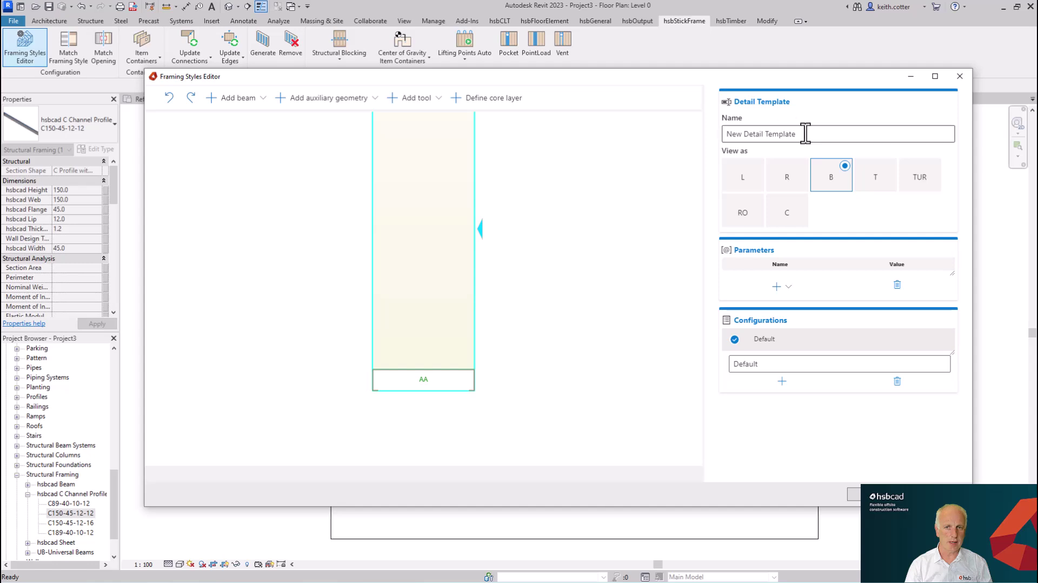
drag(806, 134, 660, 132)
text(St)
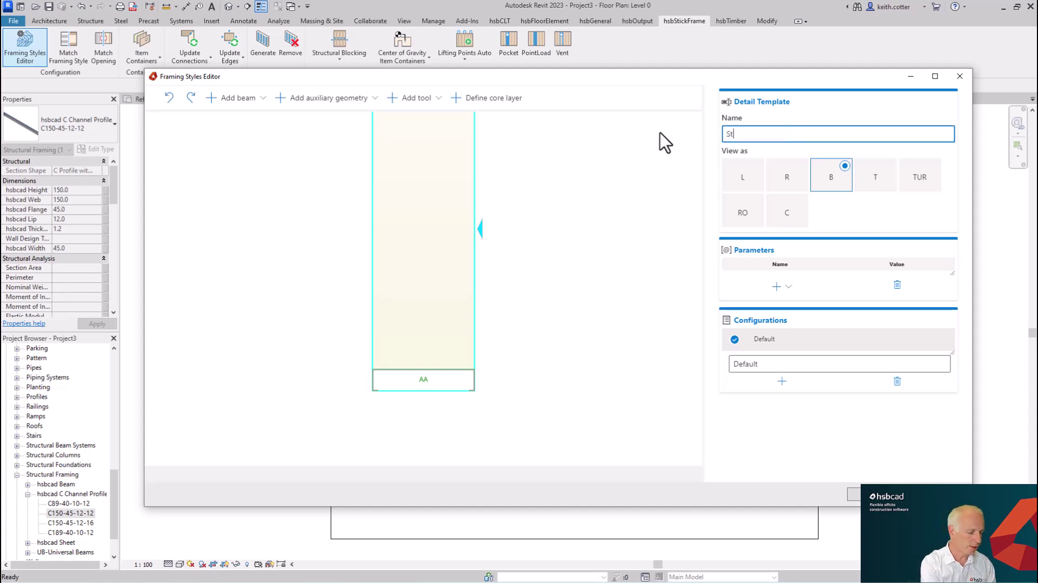
text(andard)
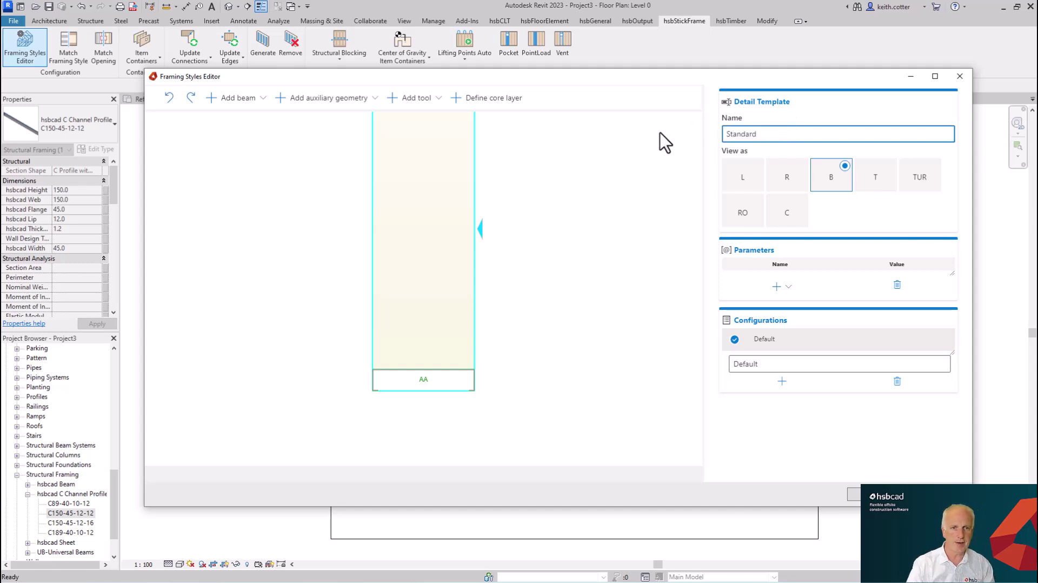
key(Tab)
Mark the AA beam in the Standard detail as flipped and save the detail template.
click(466, 384)
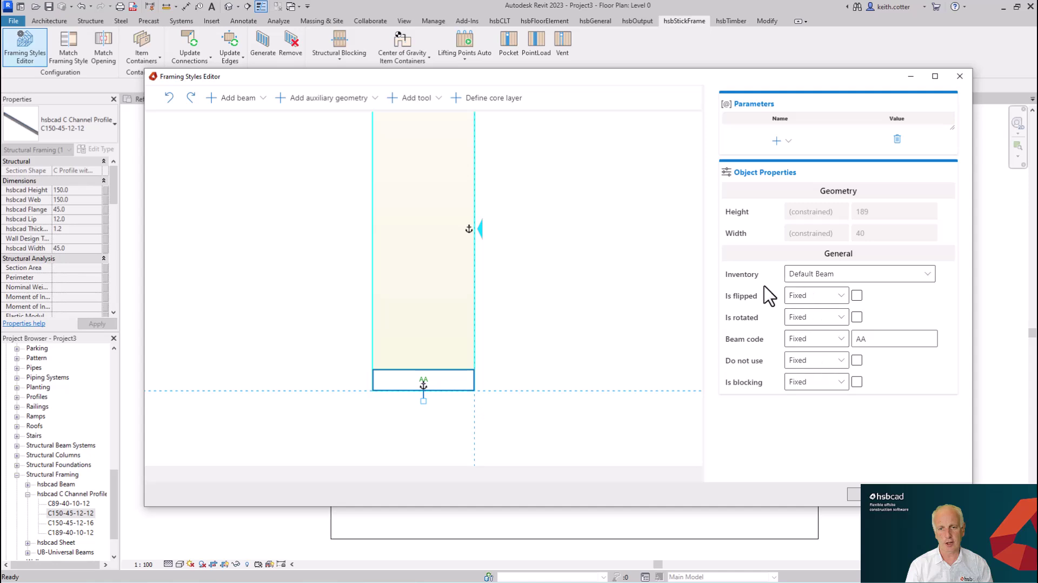
click(857, 295)
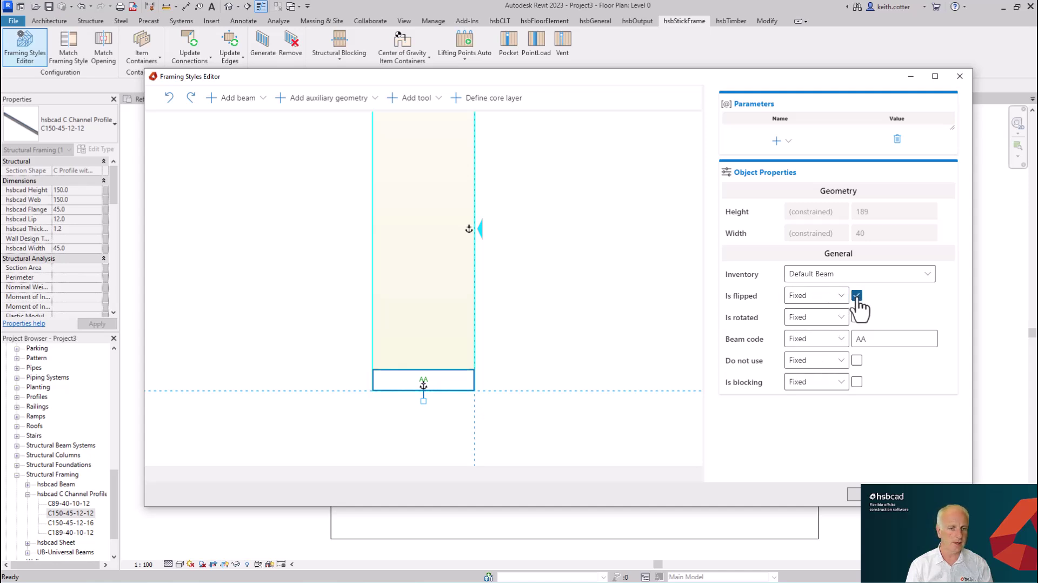
click(523, 375)
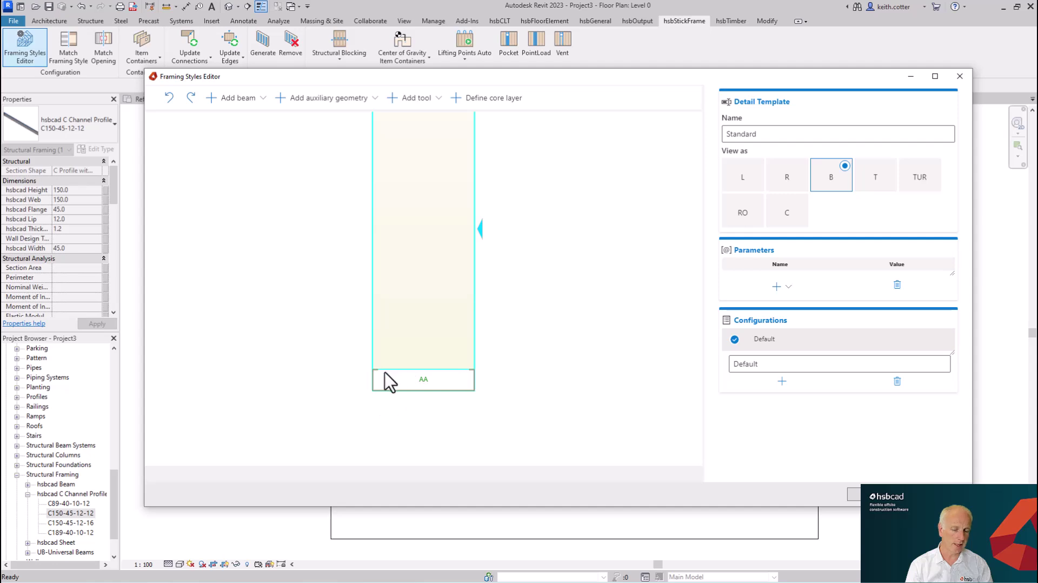
click(853, 493)
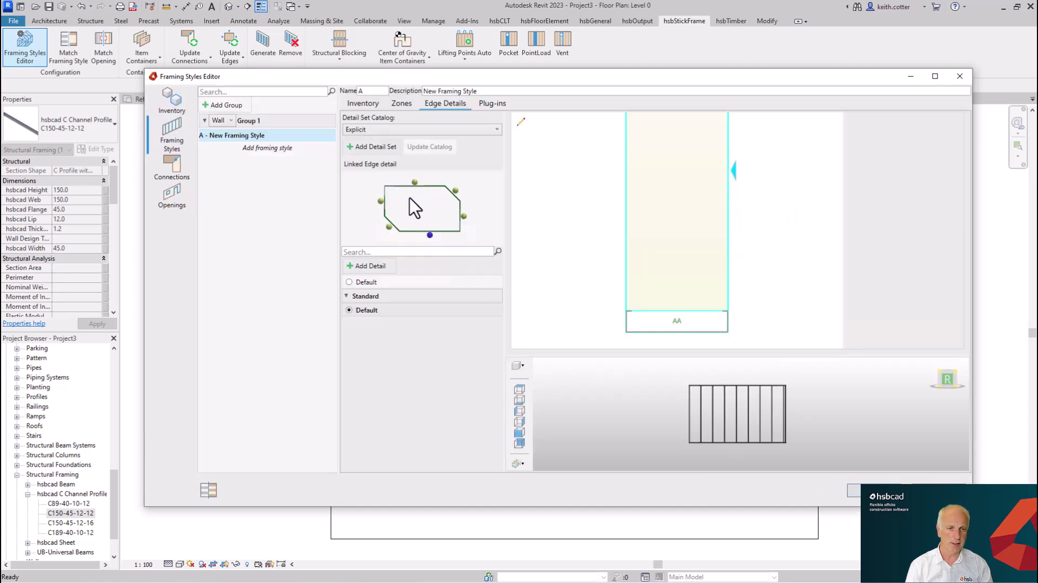
Link the Standard template's Default detail to the wall's top, left and right edges, then accept the framing style changes.
click(414, 182)
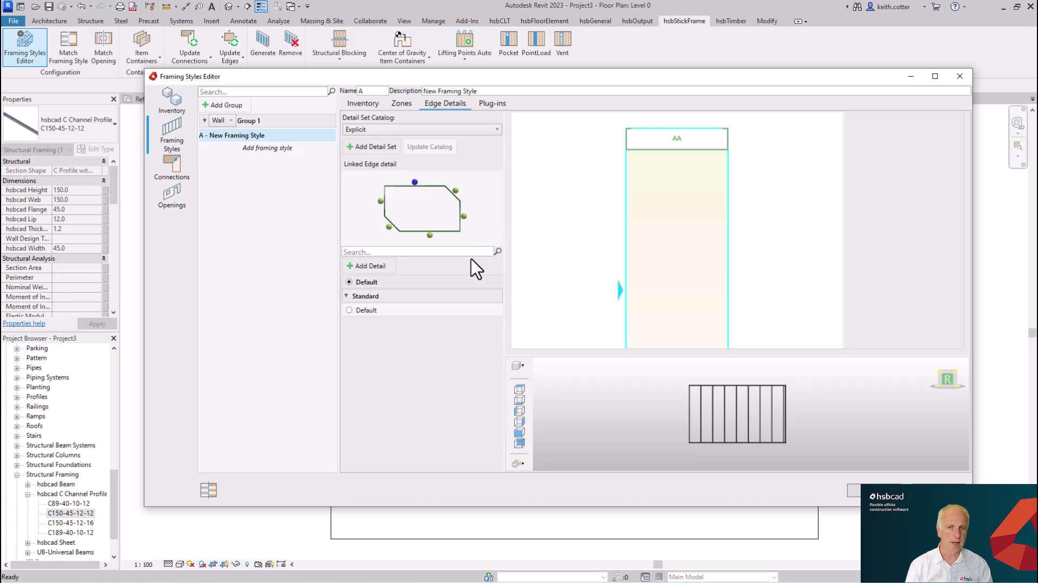
click(463, 216)
click(380, 201)
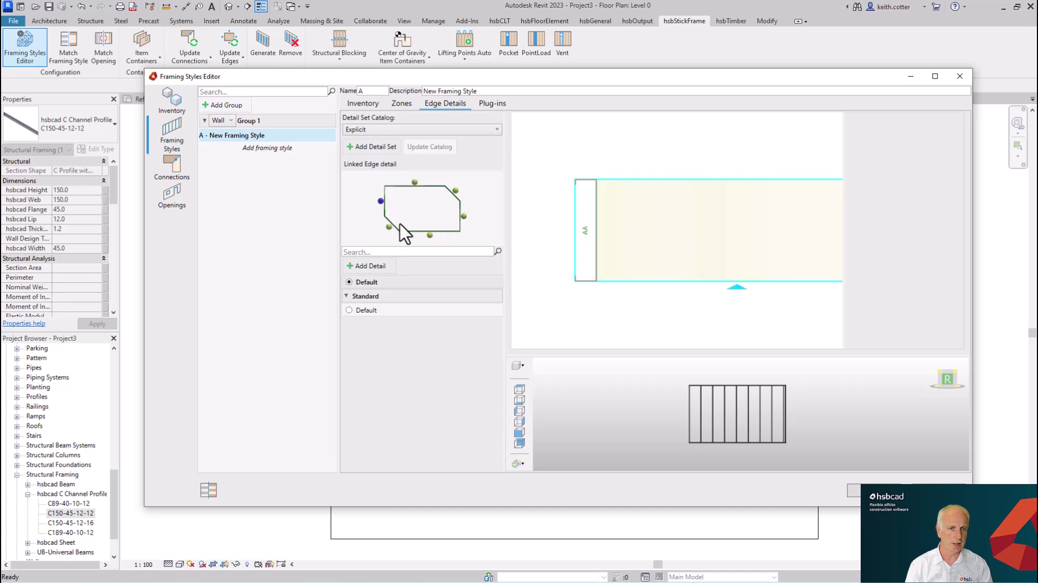
click(429, 234)
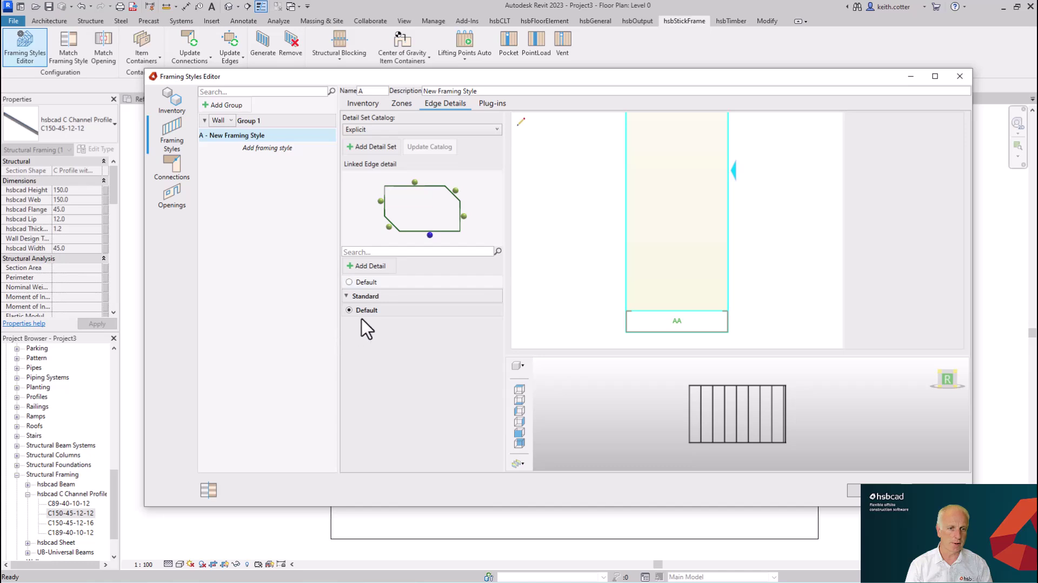
click(414, 182)
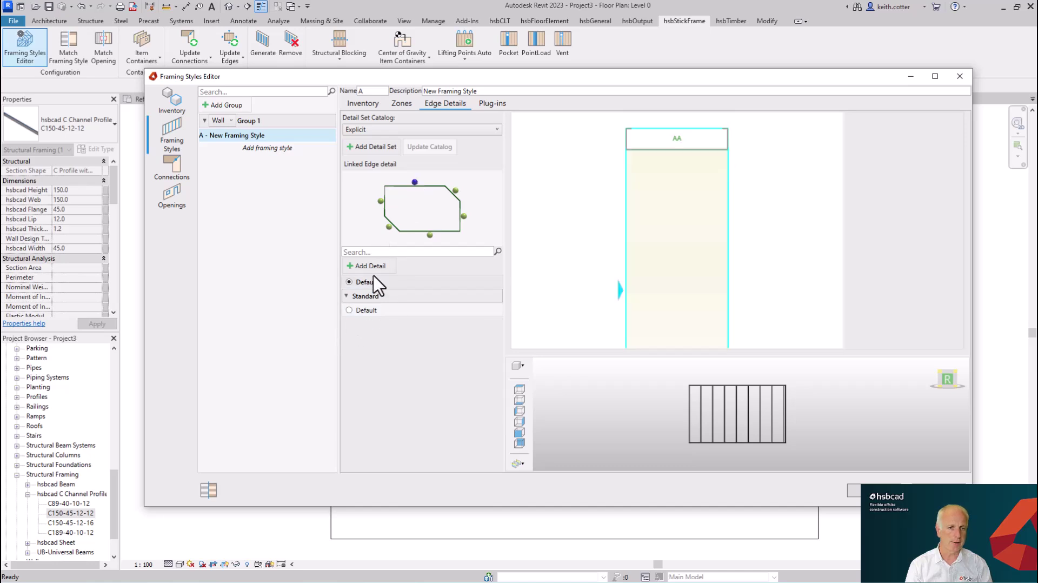
click(381, 201)
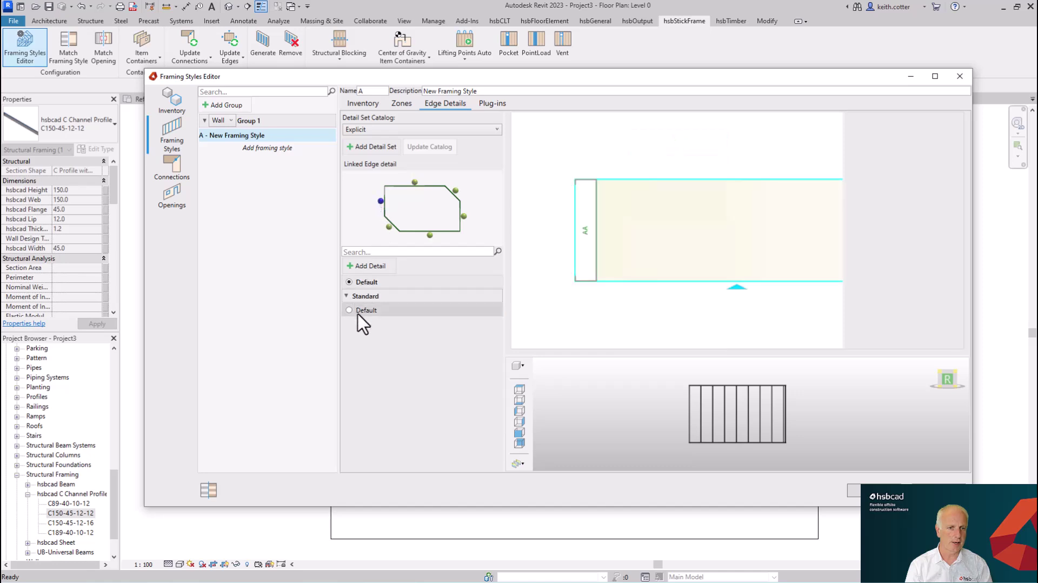
click(464, 216)
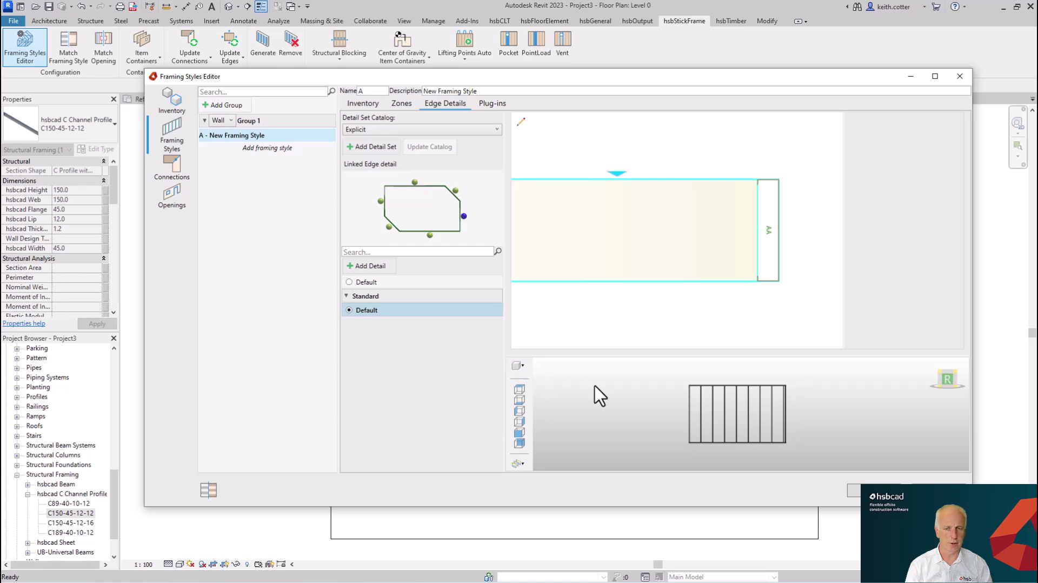
click(856, 489)
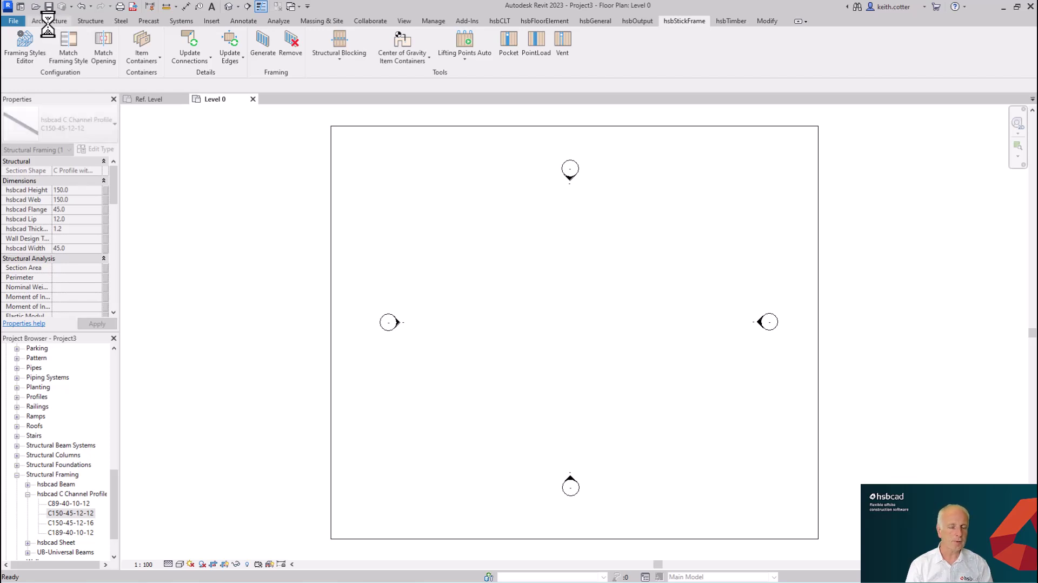
Draw a horizontal 189 Wall on Level 0 between the elevation markers, using the wall centerline as location line.
click(47, 22)
click(44, 40)
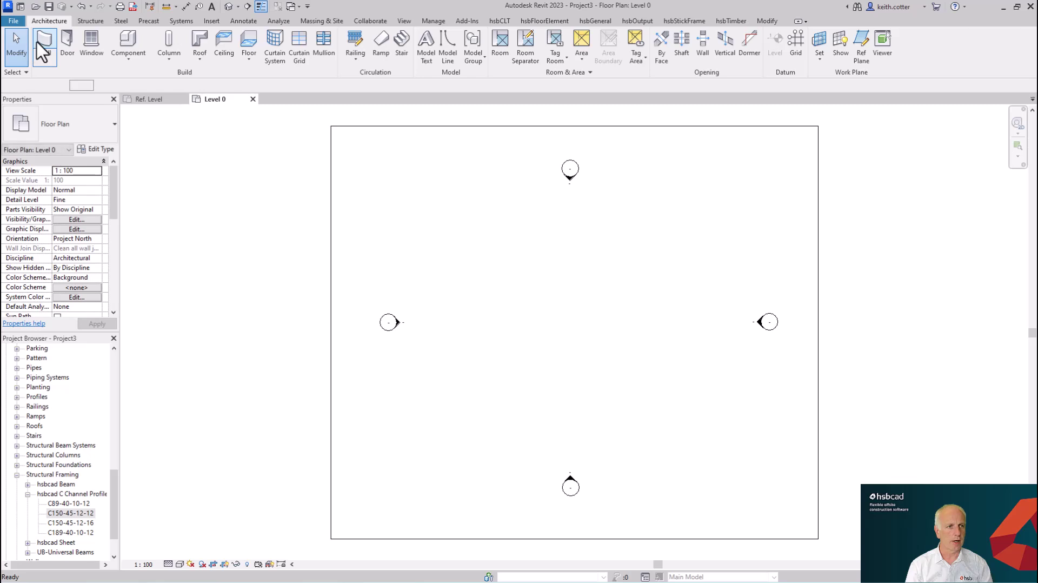
click(500, 350)
click(628, 349)
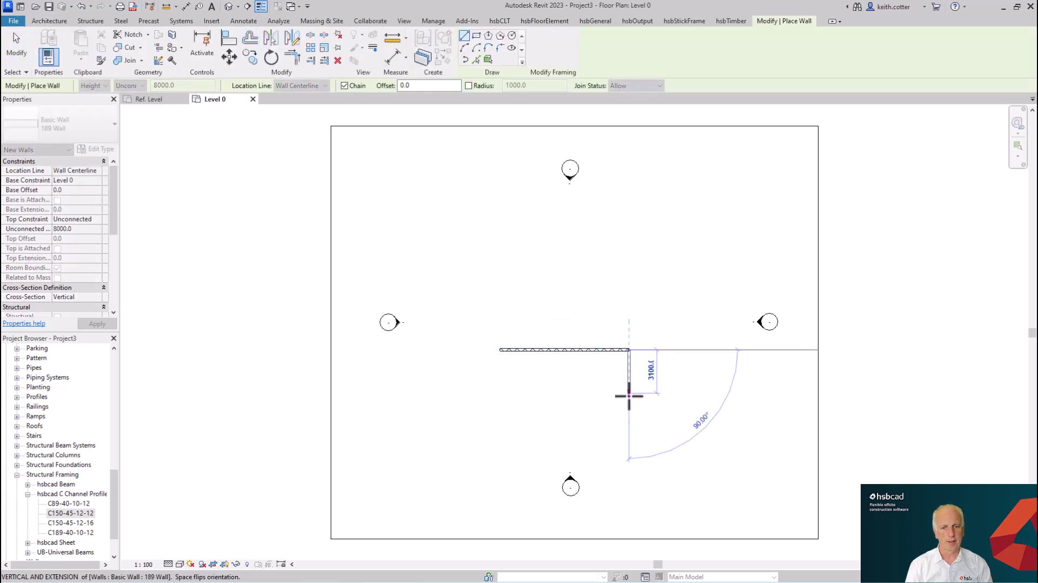
End wall placement, match the 189 Wall type to the element style A - New Framing Style, and save the settings.
key(Escape)
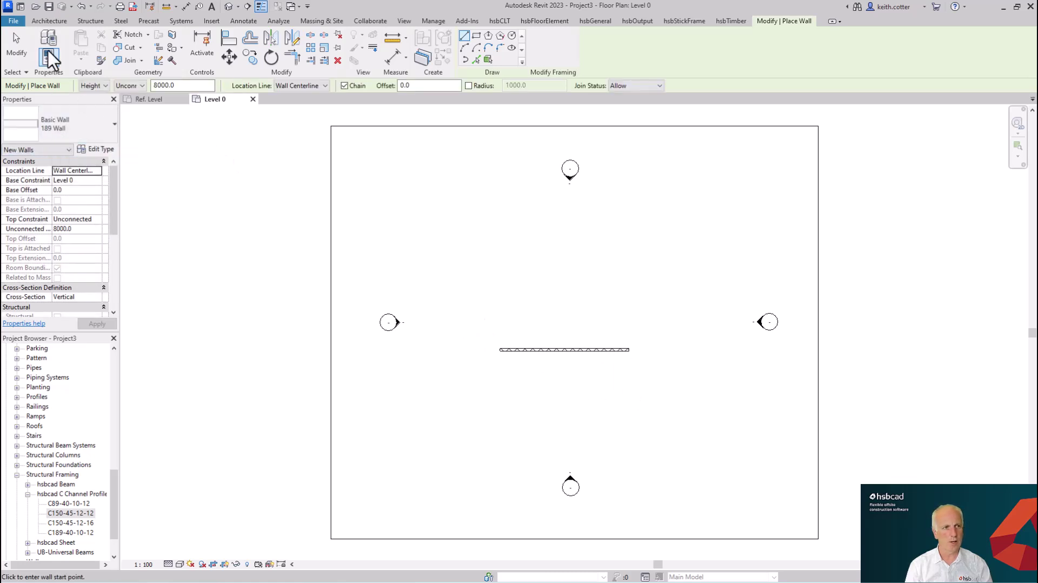
click(686, 22)
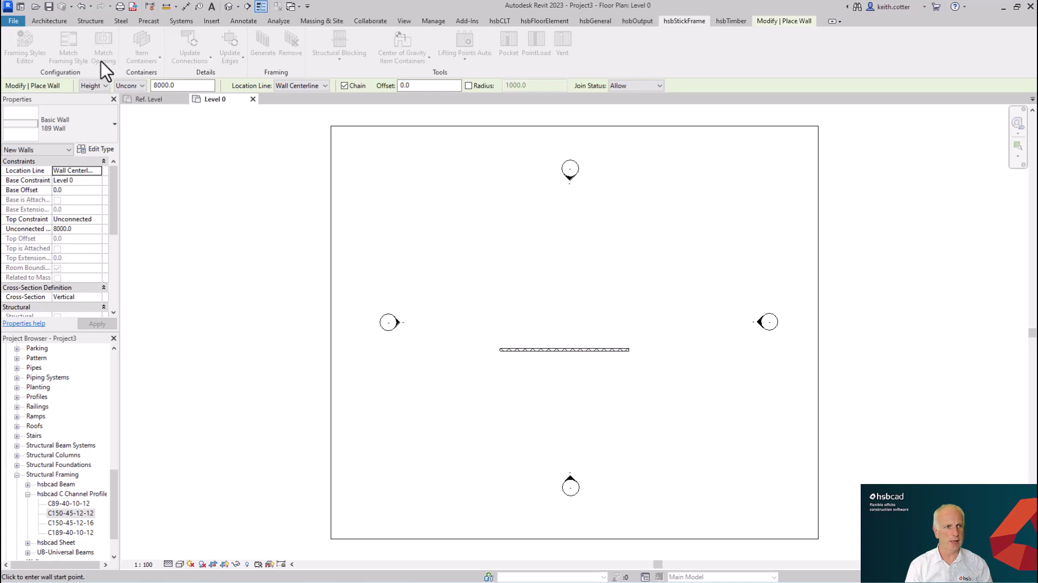
key(Escape)
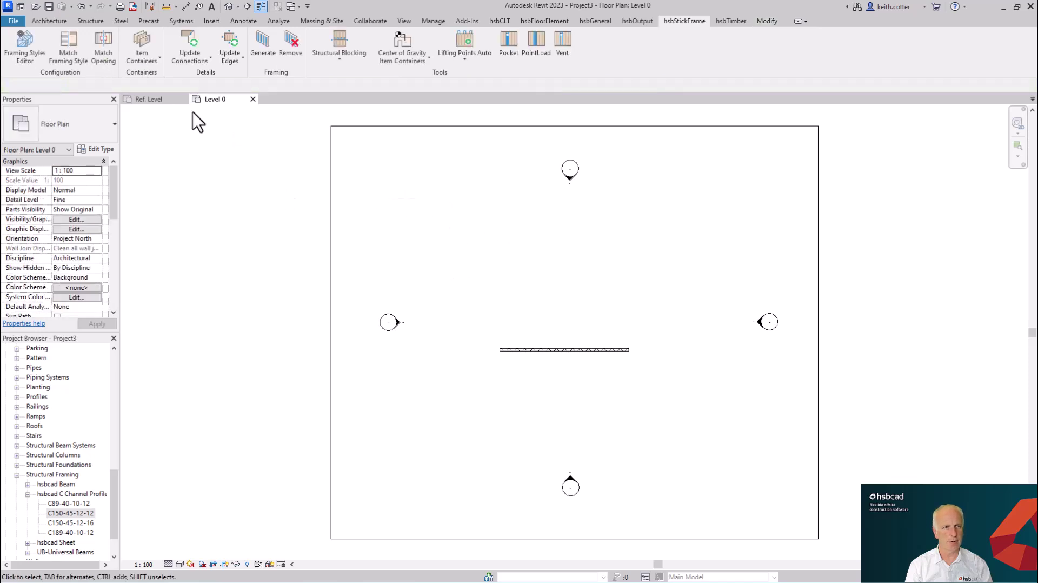
click(69, 51)
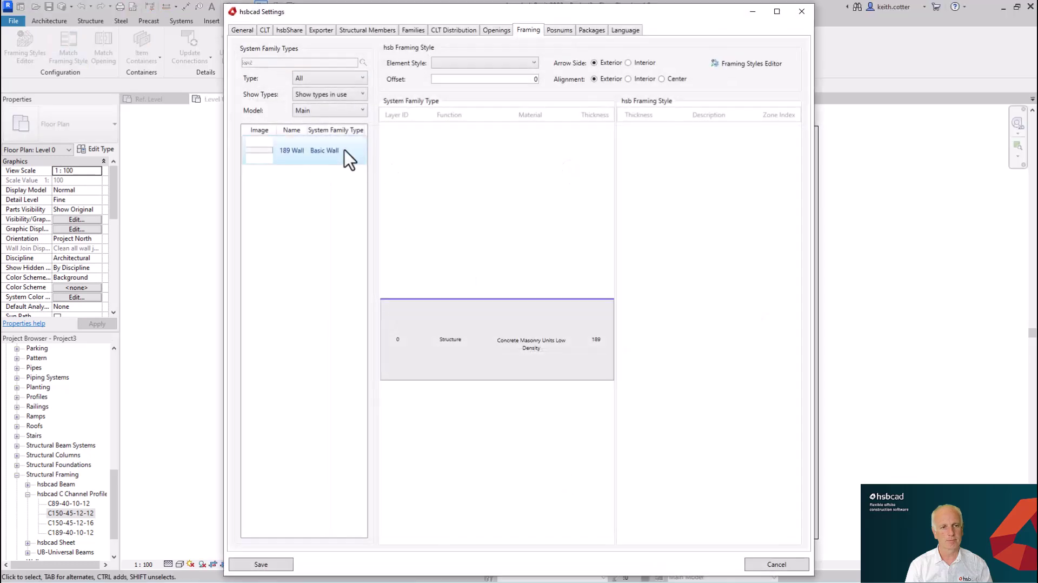
click(454, 60)
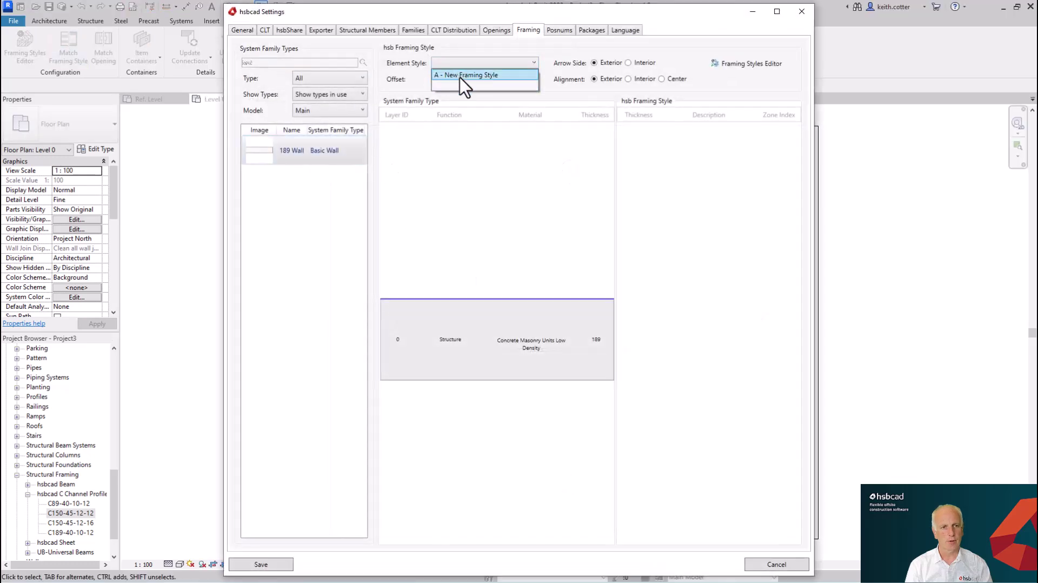
click(460, 75)
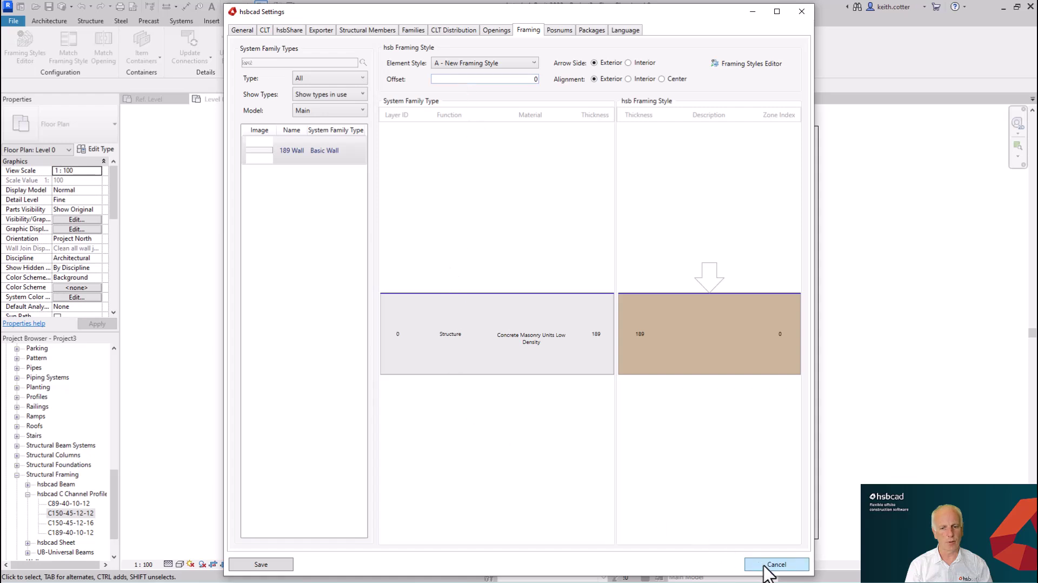
click(266, 564)
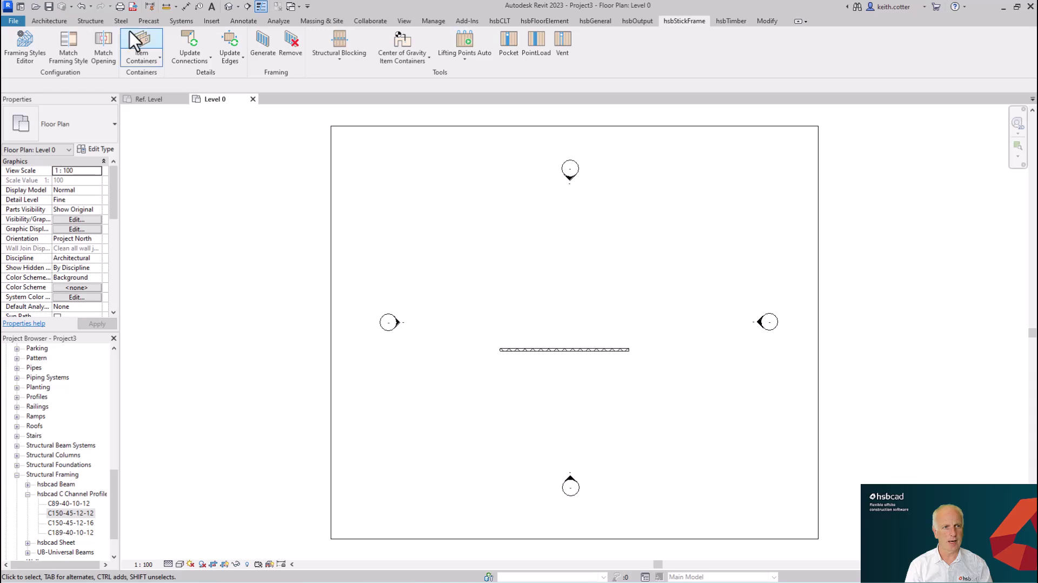
Create an item container for the 189 wall on Level 0 and generate its framing.
click(140, 40)
click(540, 350)
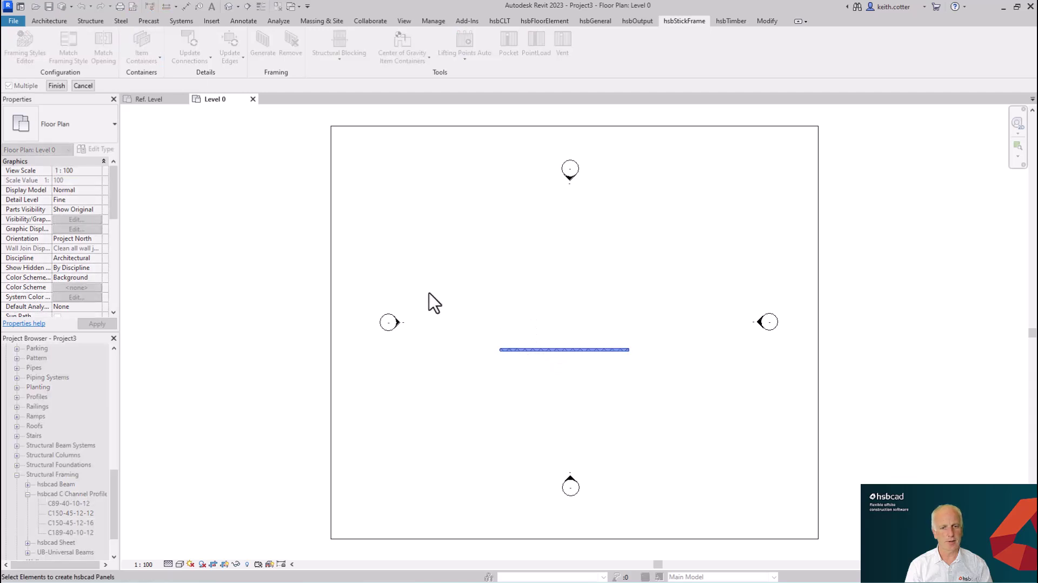
click(65, 86)
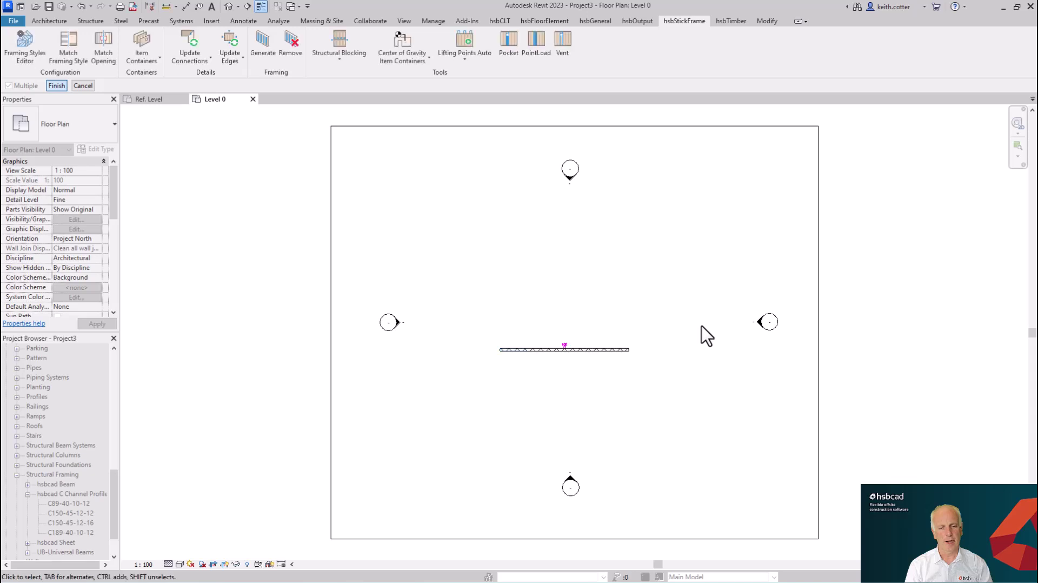
click(261, 46)
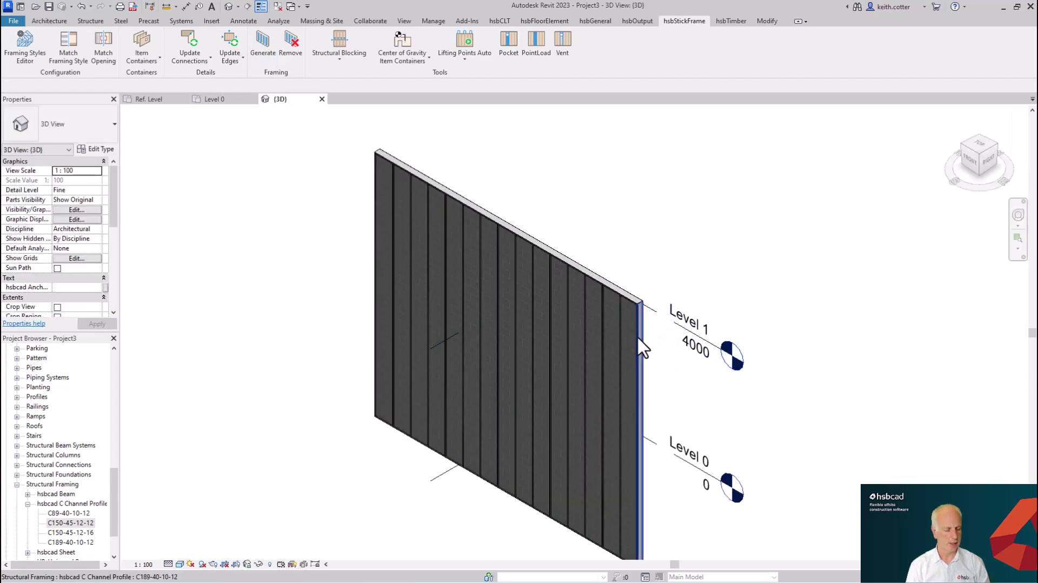
Hide the Walls category in the 3D view through the Visibility/Graphic Overrides.
key(v)
key(g)
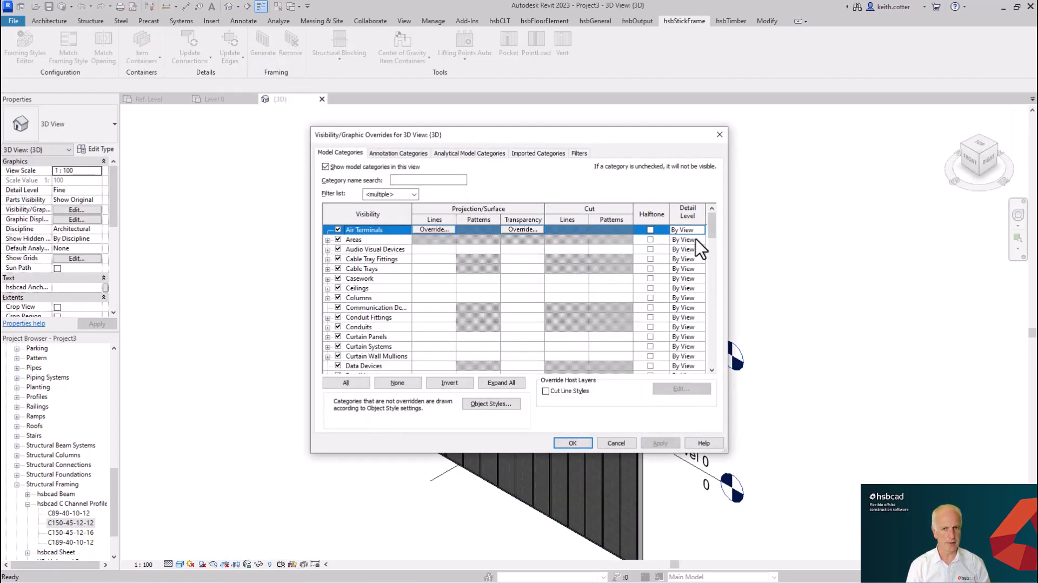
drag(714, 216, 715, 352)
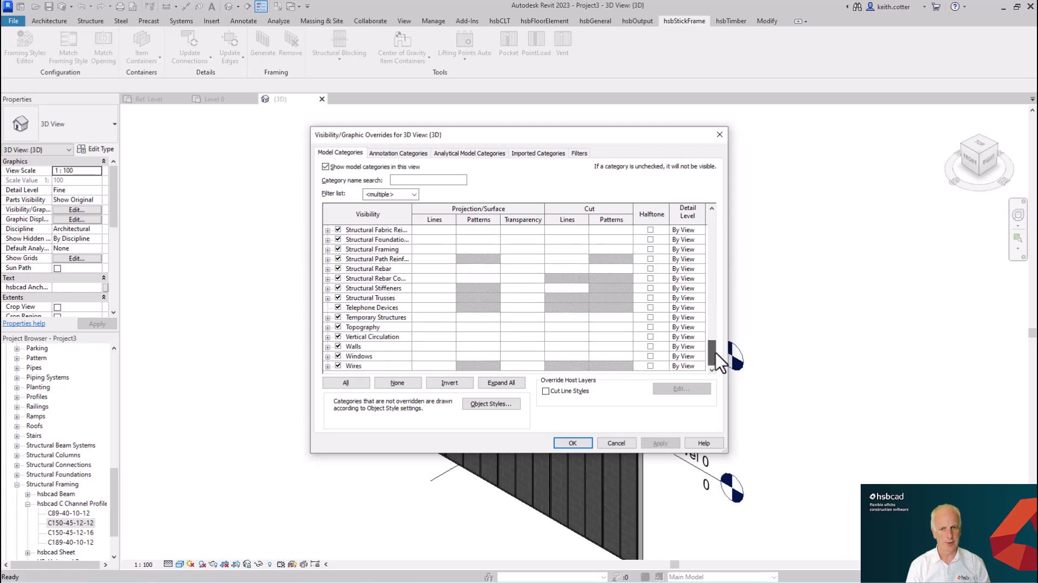
click(339, 346)
click(572, 443)
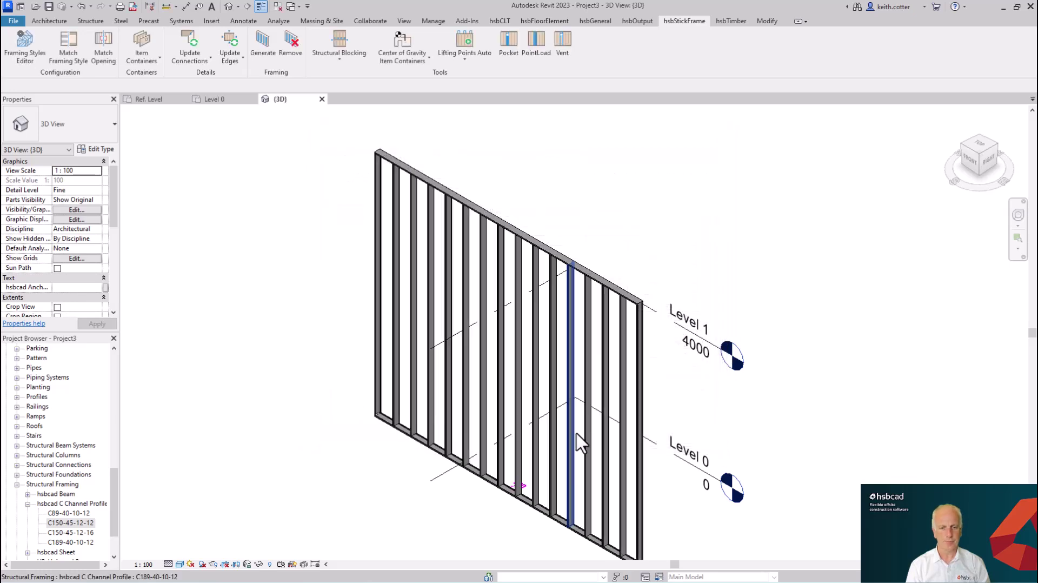
Examine the C-channel studs and plates of the generated frame in 3D, especially the connections at the bottom plate and end stud.
scroll(642, 310, up, 4)
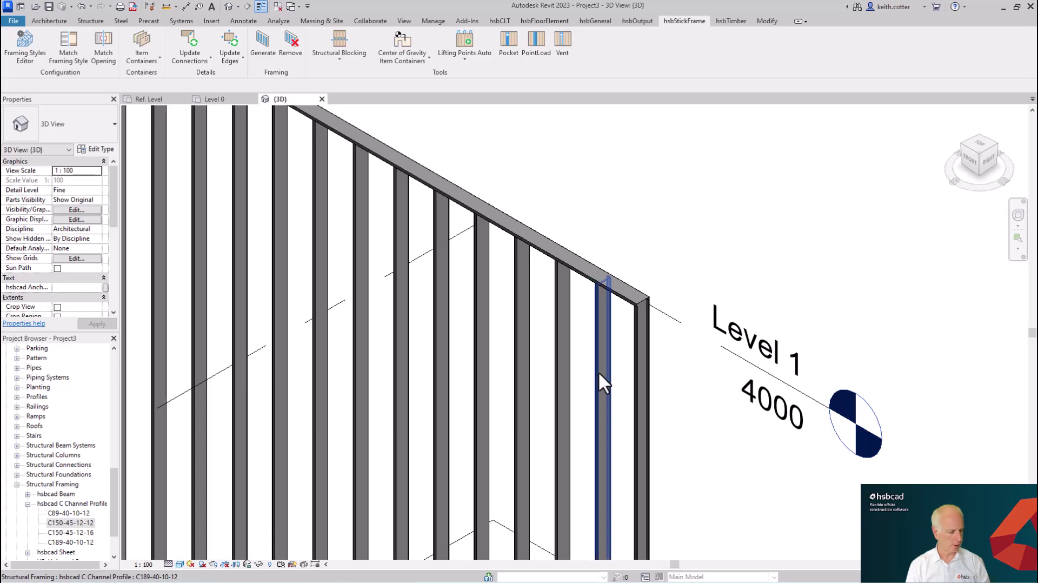
mouse_move(597, 371)
shift+middle_down()
mouse_move(621, 377)
mouse_move(667, 326)
mouse_move(658, 291)
mouse_move(593, 366)
mouse_move(598, 296)
mouse_move(746, 116)
shift+middle_up()
scroll(259, 350, up, 5)
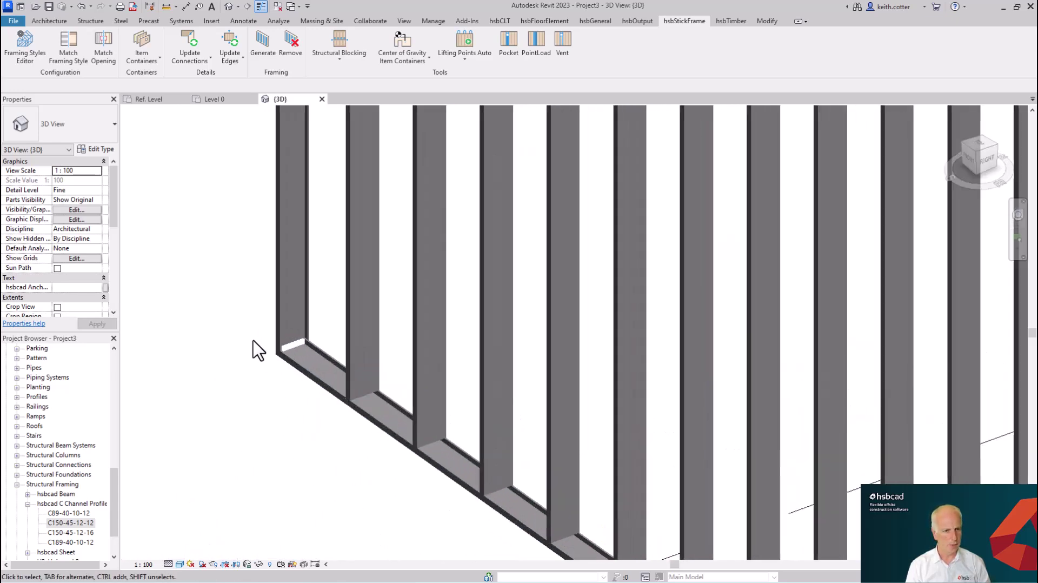
scroll(259, 352, up, 3)
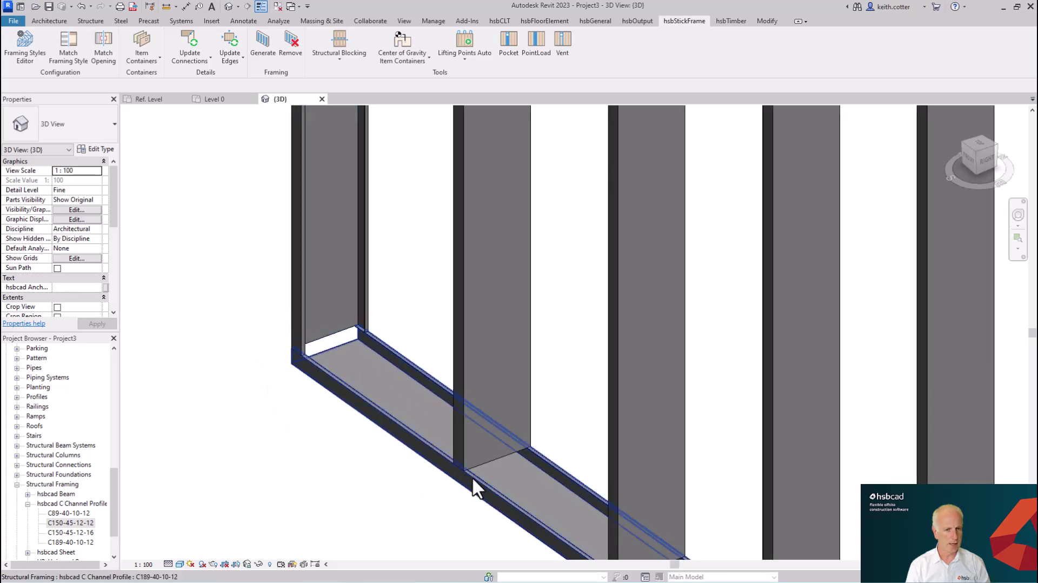
middle_drag(472, 481, 433, 352)
scroll(443, 390, down, 8)
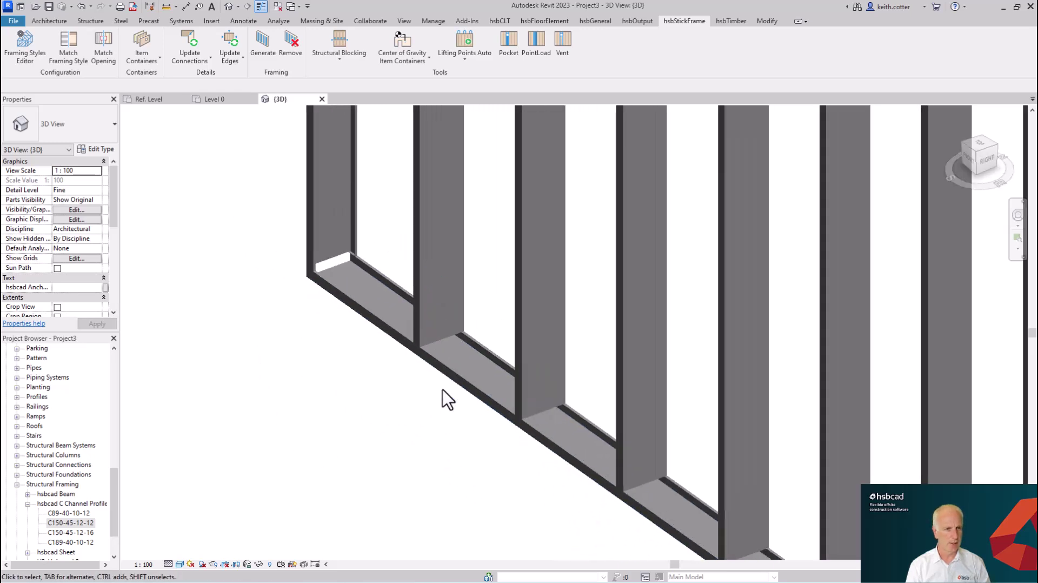
scroll(442, 396, down, 5)
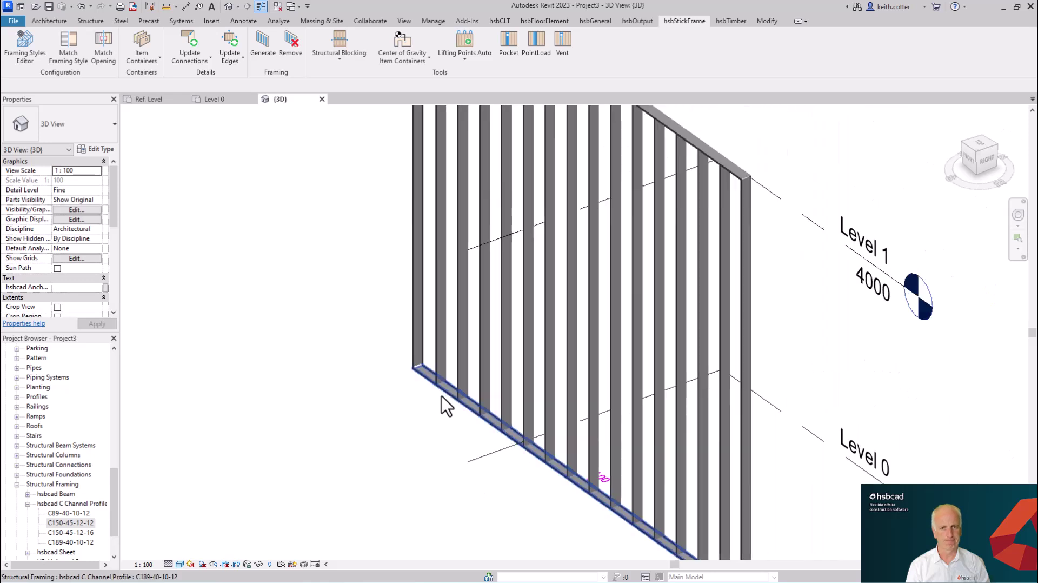
shift+middle_drag(441, 396, 516, 412)
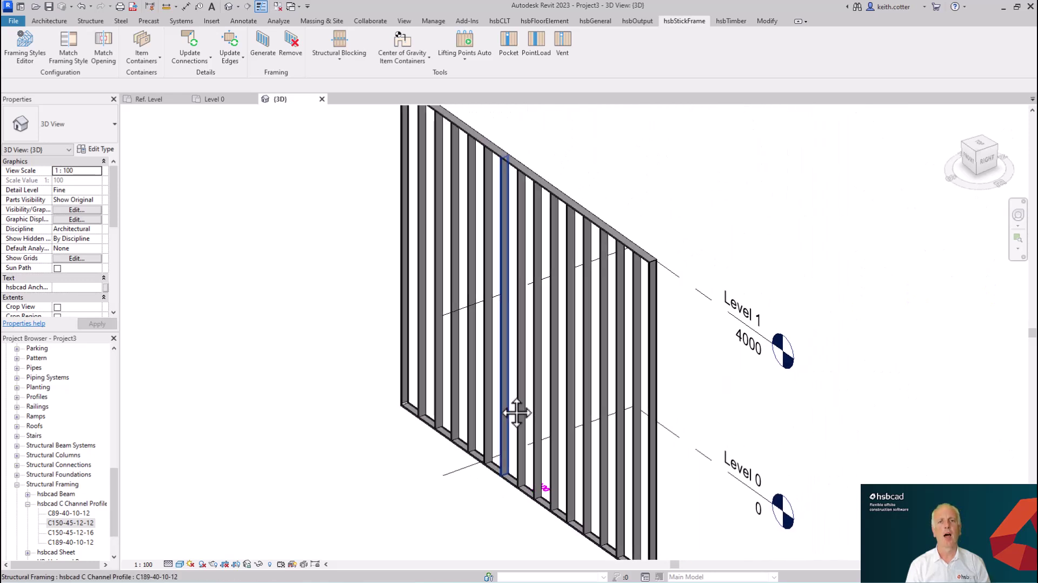